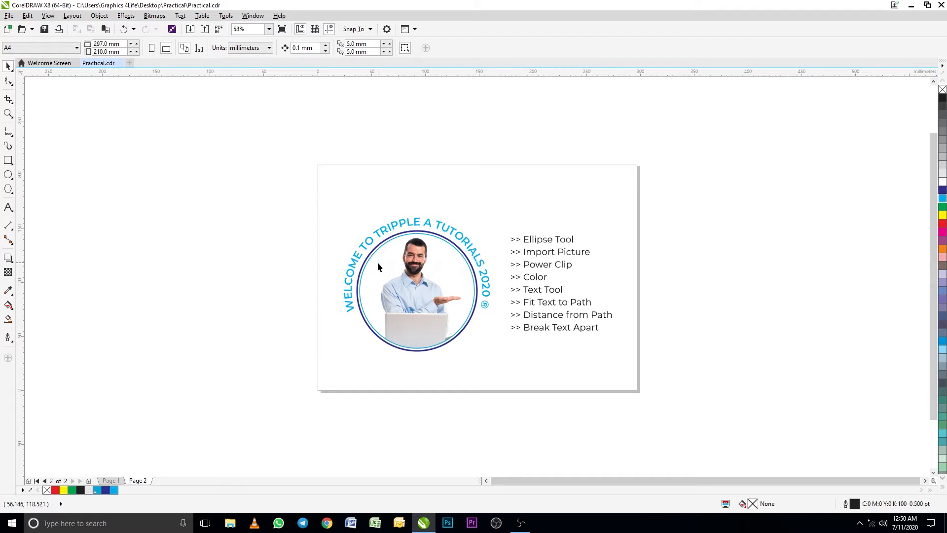
# - Move the finished badge design and its list of tools off the page, placing them beyond its left edge
pyautogui.press('Tab')
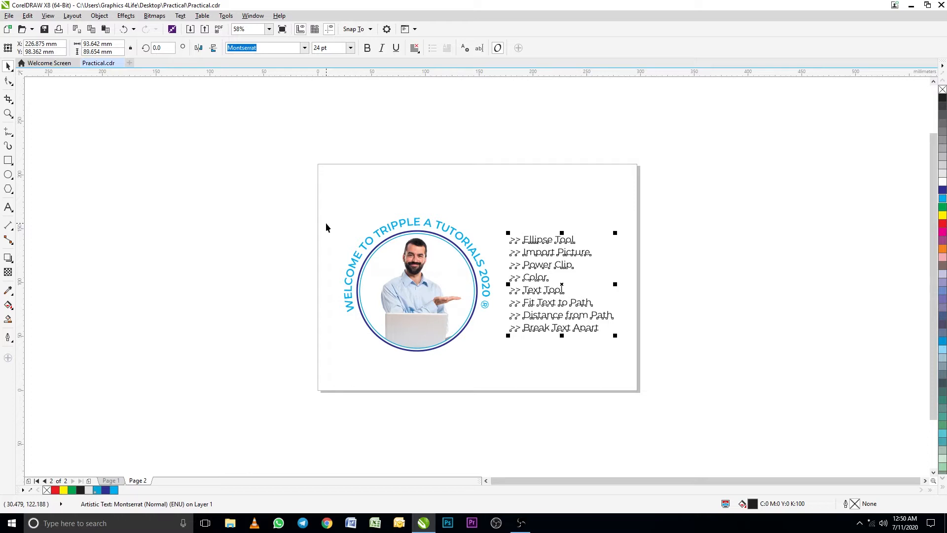
pyautogui.click(326, 223)
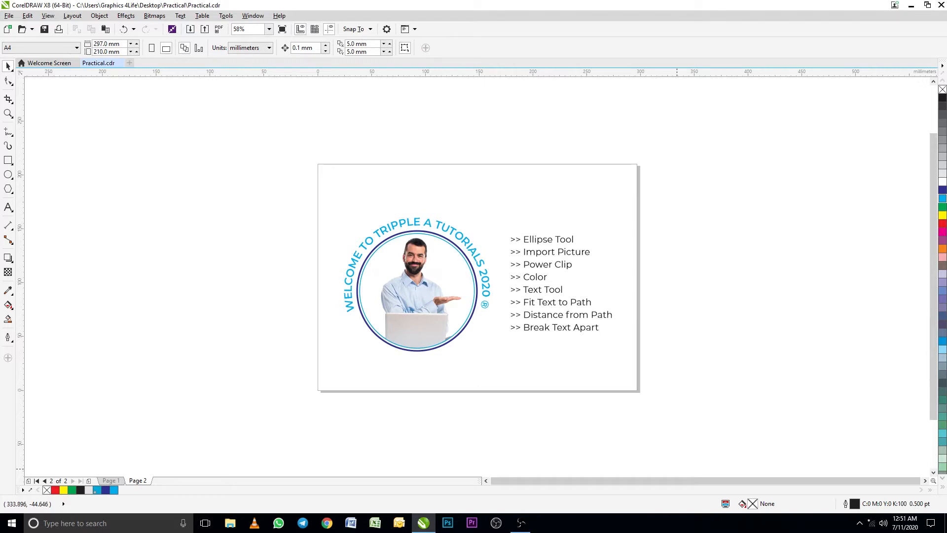
pyautogui.click(485, 481)
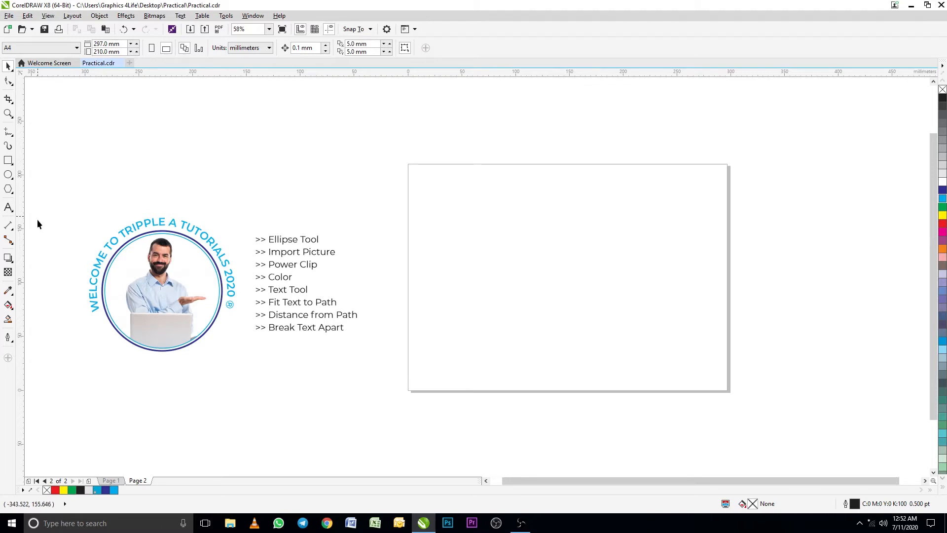
# - Draw a circle about 123 mm in diameter with the Ellipse tool and centre it on the page
pyautogui.click(8, 174)
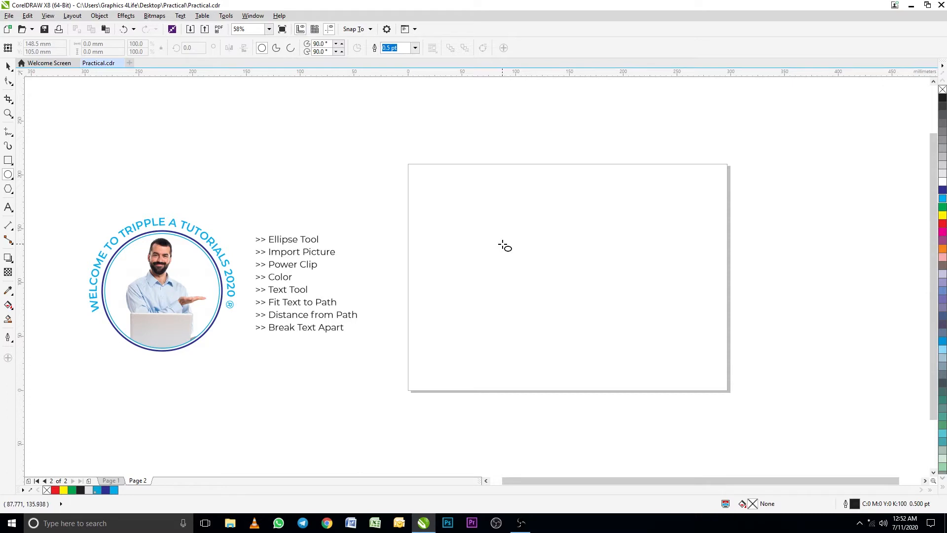
pyautogui.moveTo(503, 246); pyautogui.dragTo(636, 371)
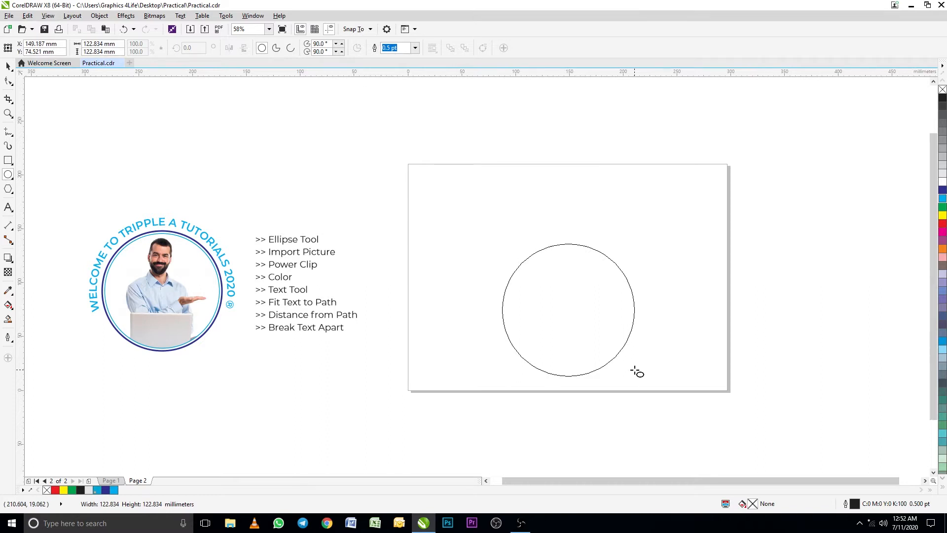
pyautogui.press('space')
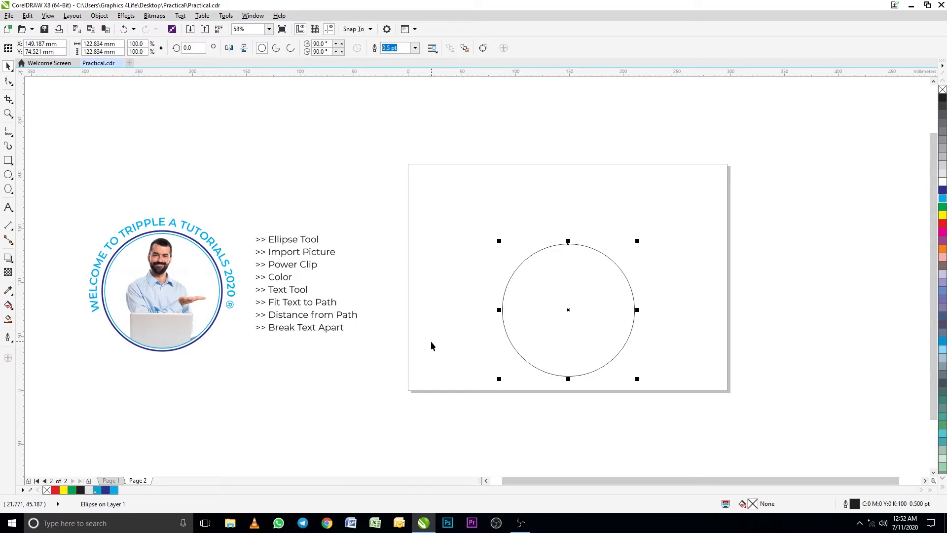
pyautogui.press('p')
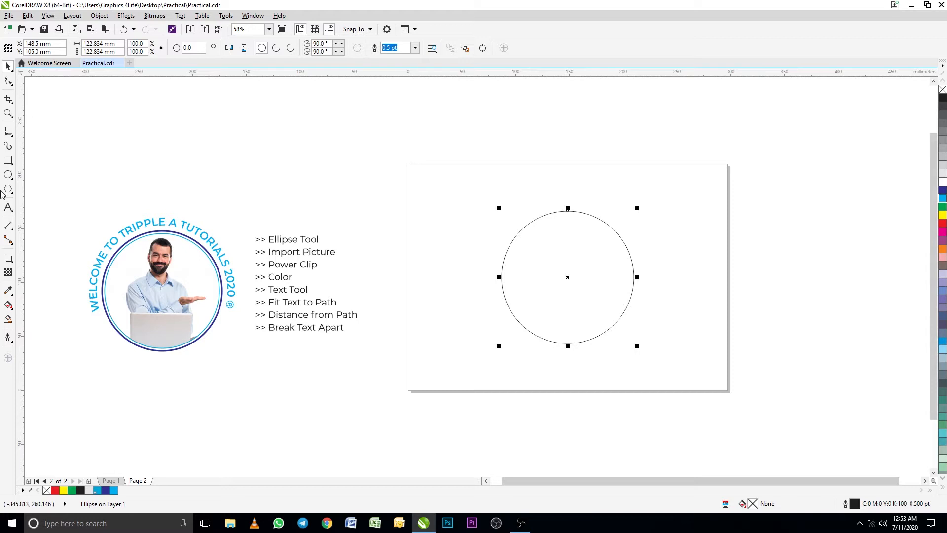
# - Draw a second circle about 113 mm in diameter and centre it on the page inside the first one
pyautogui.click(8, 175)
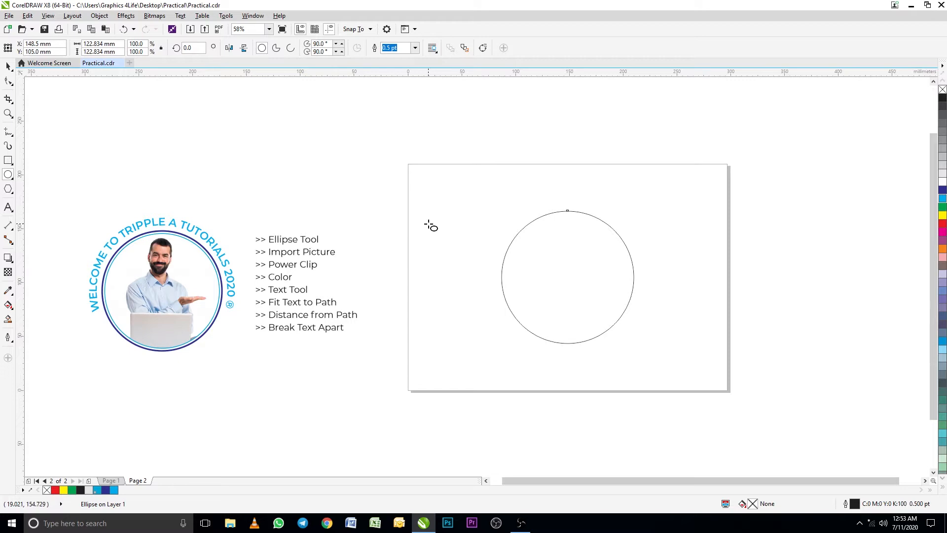
pyautogui.moveTo(428, 224); pyautogui.dragTo(532, 346)
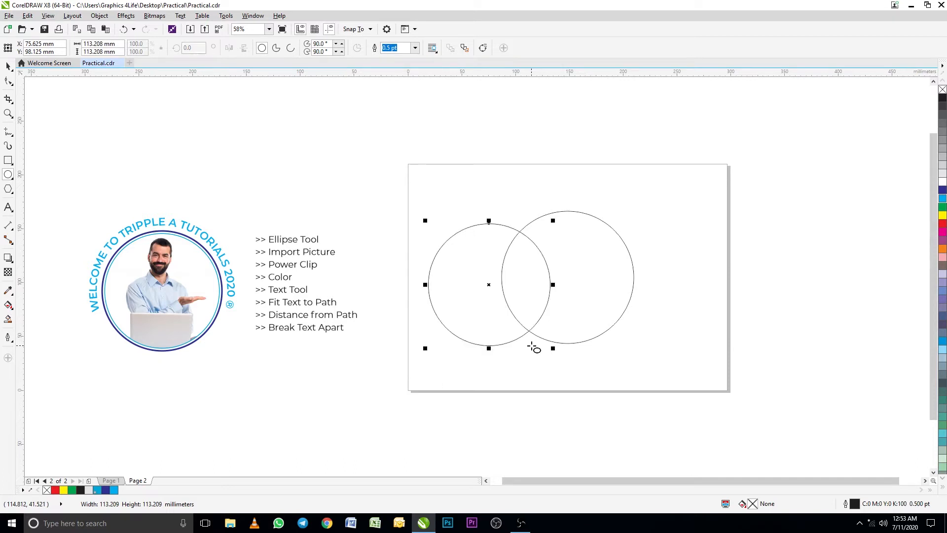
pyautogui.press('space')
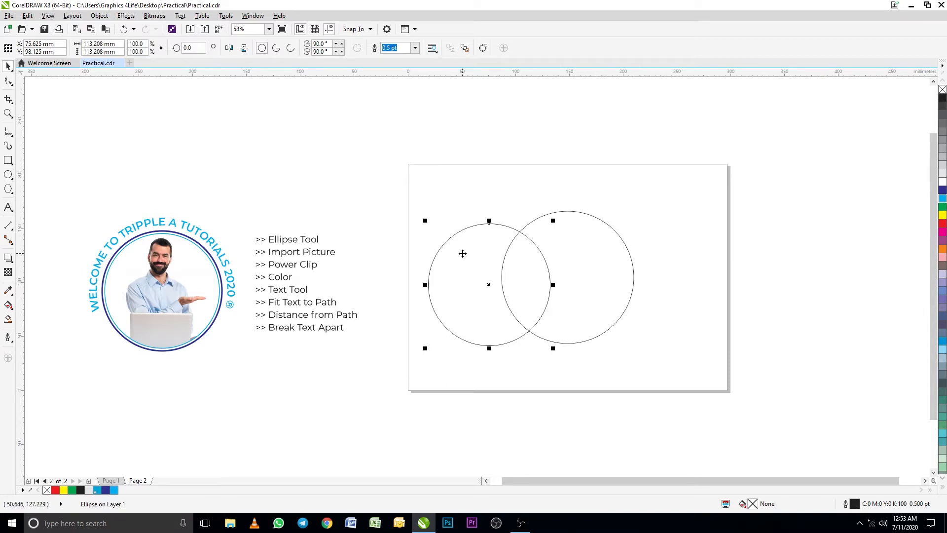
pyautogui.press('p')
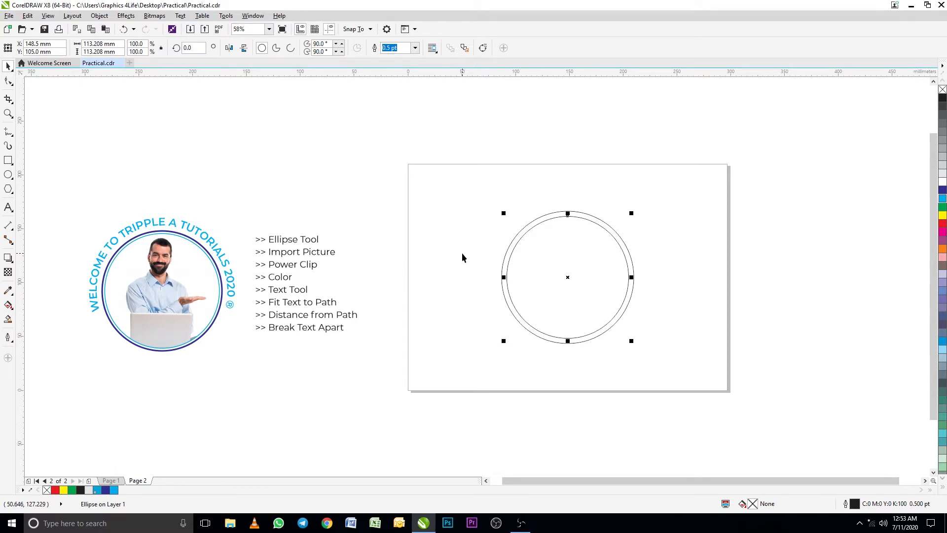
# - Scale both concentric circles down together about their centre until the outer one is about 115 mm in diameter
pyautogui.moveTo(450, 180); pyautogui.dragTo(500, 287)
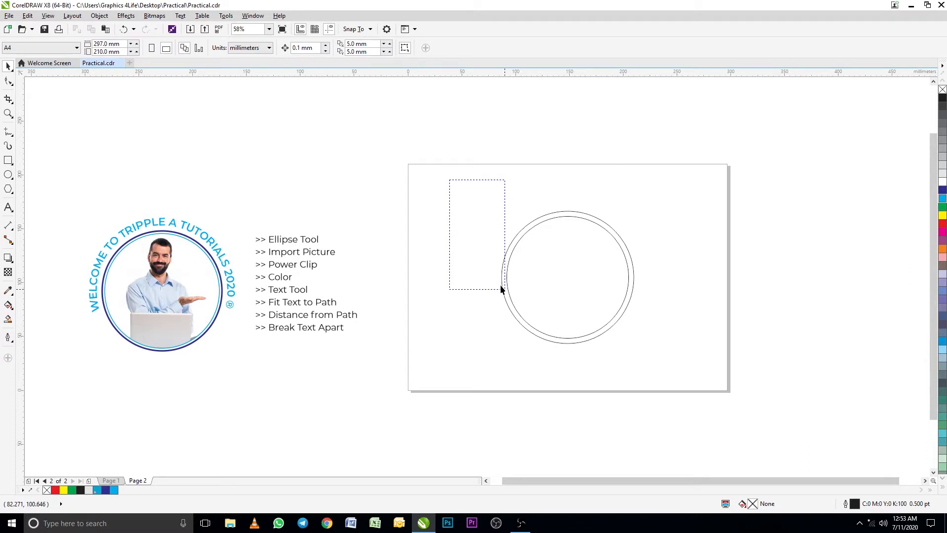
pyautogui.moveTo(501, 289); pyautogui.dragTo(687, 370)
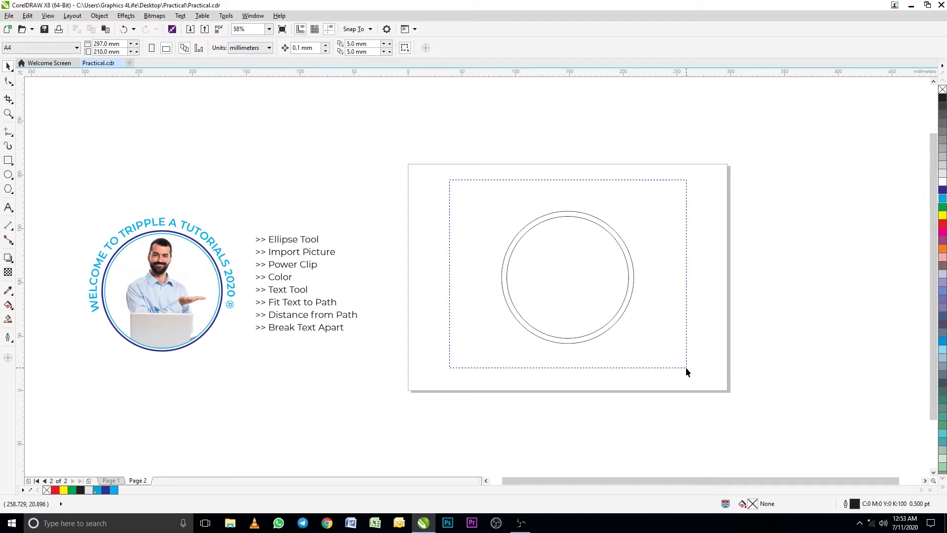
pyautogui.moveTo(686, 367); pyautogui.dragTo(685, 367)
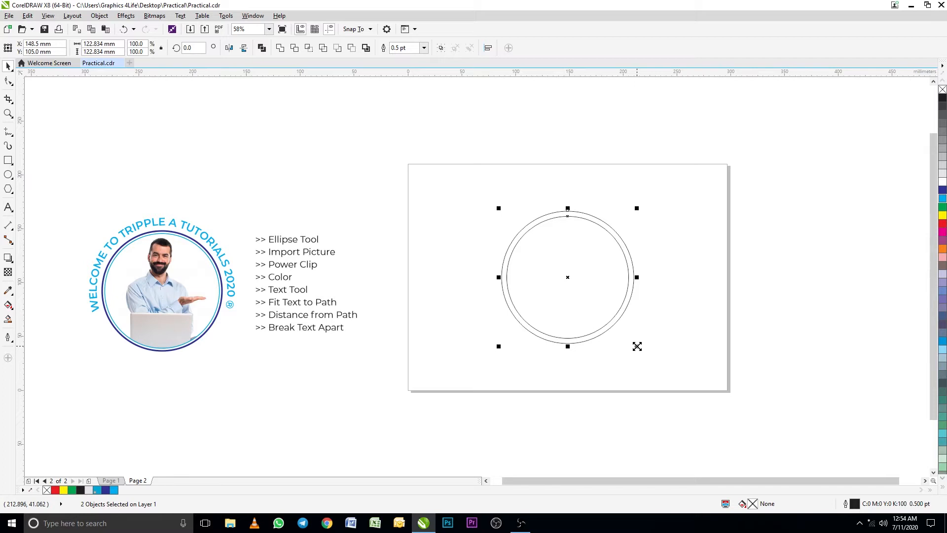
pyautogui.moveTo(637, 346); pyautogui.dragTo(635, 347)
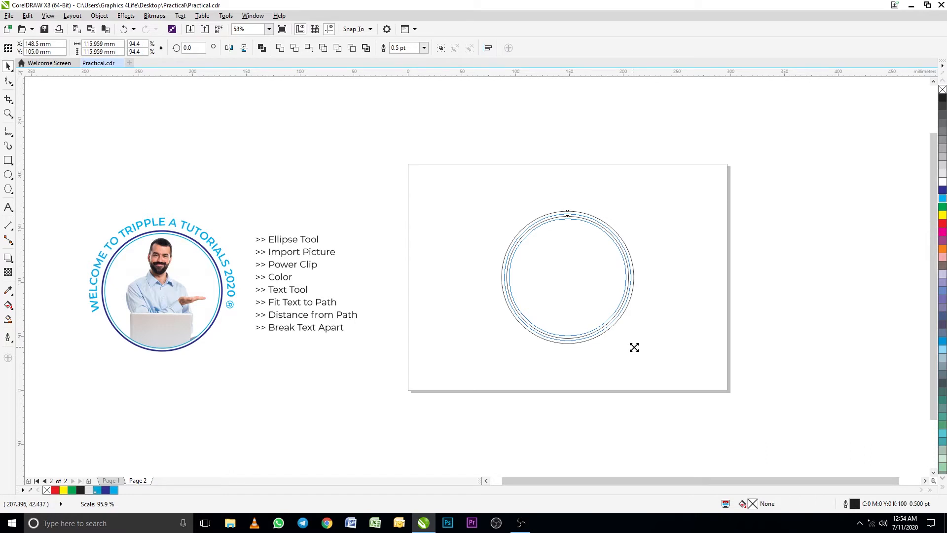
pyautogui.moveTo(634, 347); pyautogui.dragTo(633, 343)
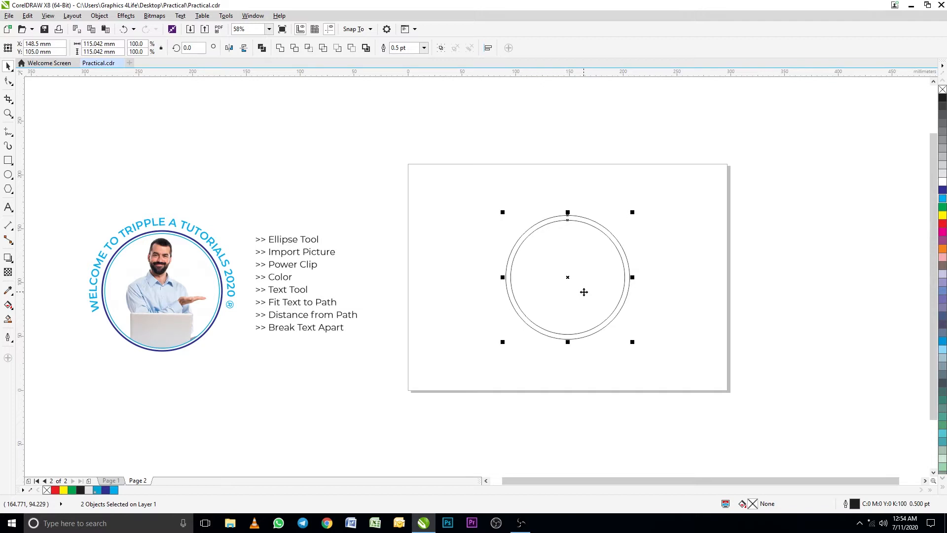
pyautogui.press('Escape')
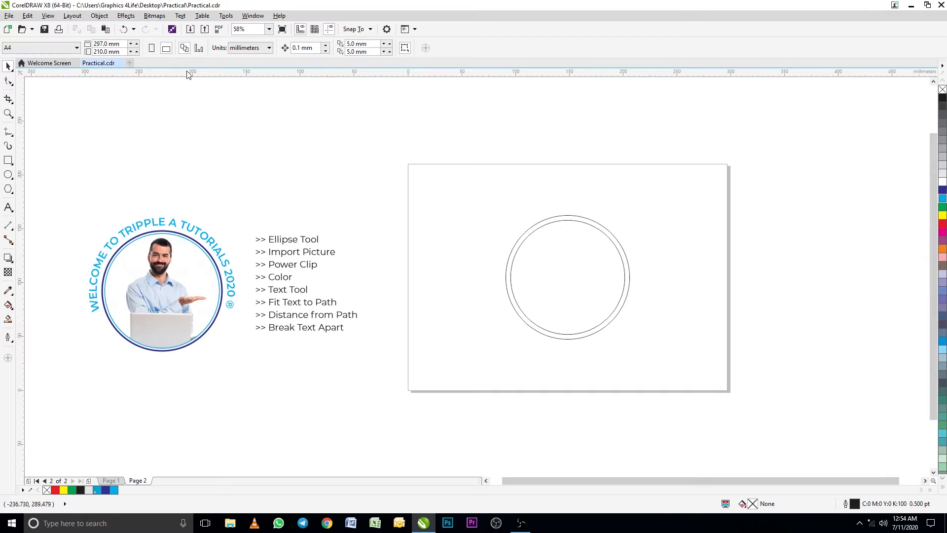
# - Import the picture man-with-laptop-presenting-something_1368-5030 from the img folder and place it in the document at its original size
pyautogui.click(9, 16)
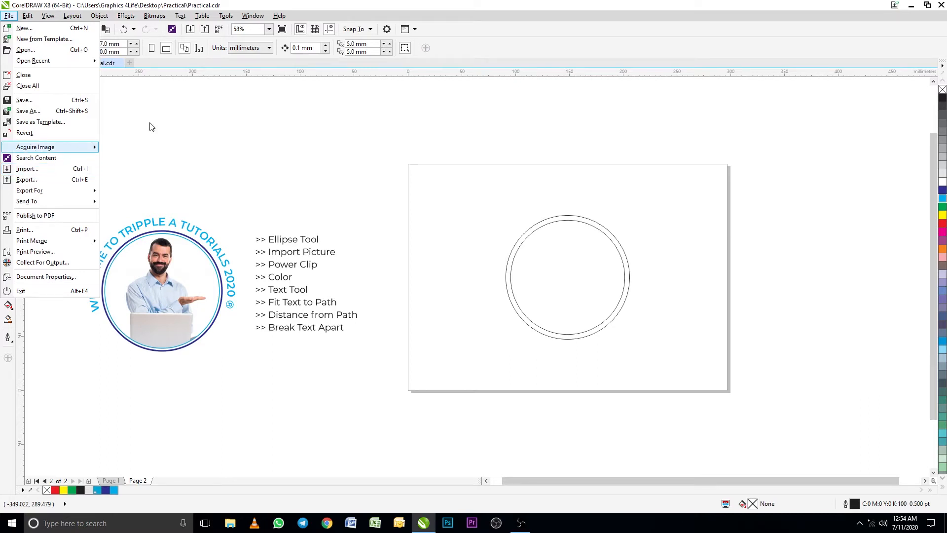
pyautogui.click(229, 79)
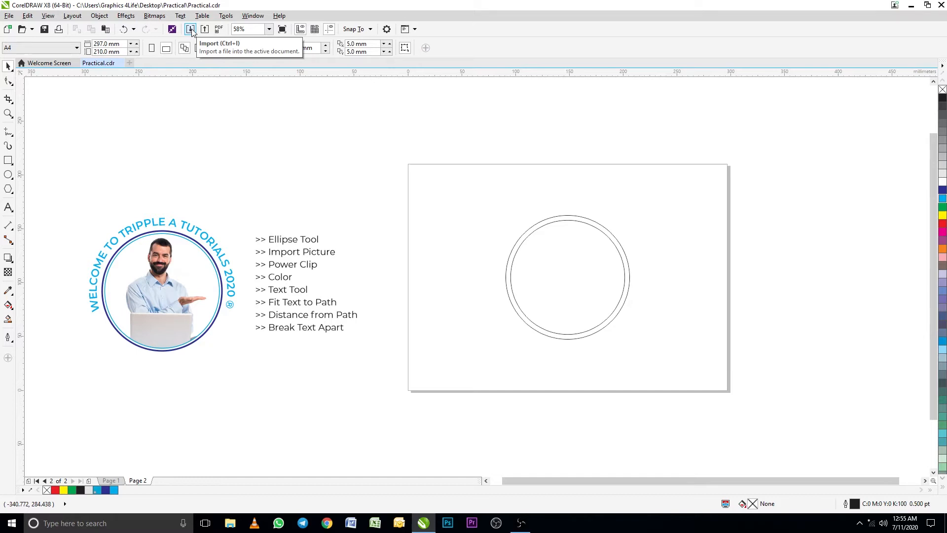
pyautogui.click(9, 16)
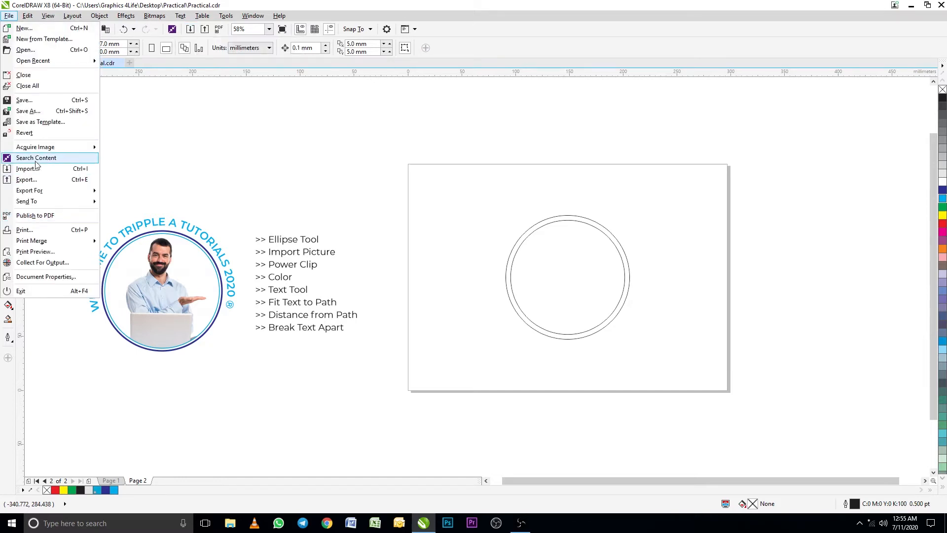
pyautogui.click(35, 169)
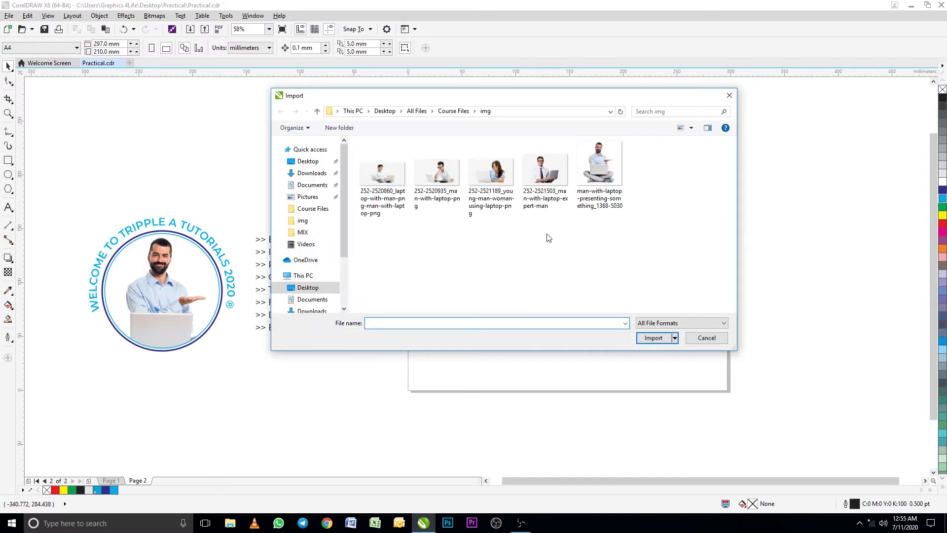
pyautogui.click(599, 173)
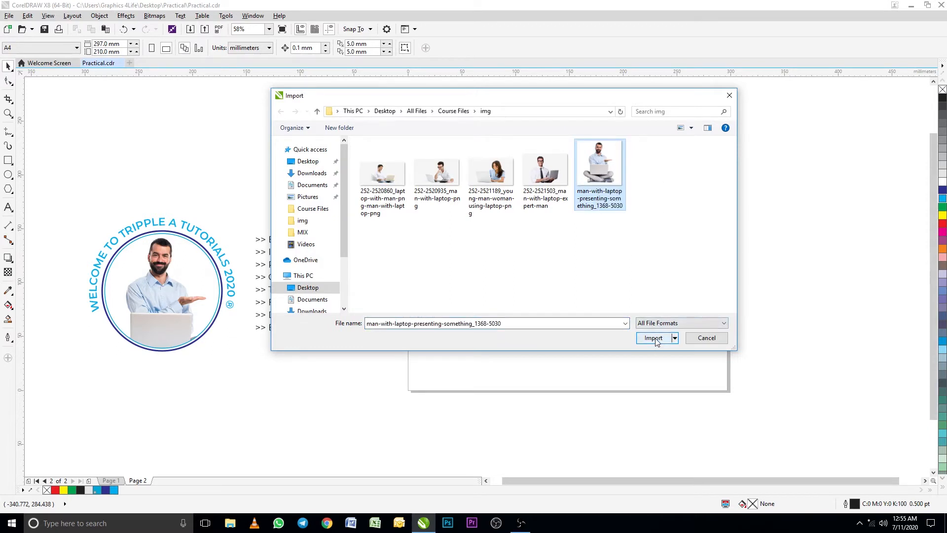
pyautogui.click(654, 338)
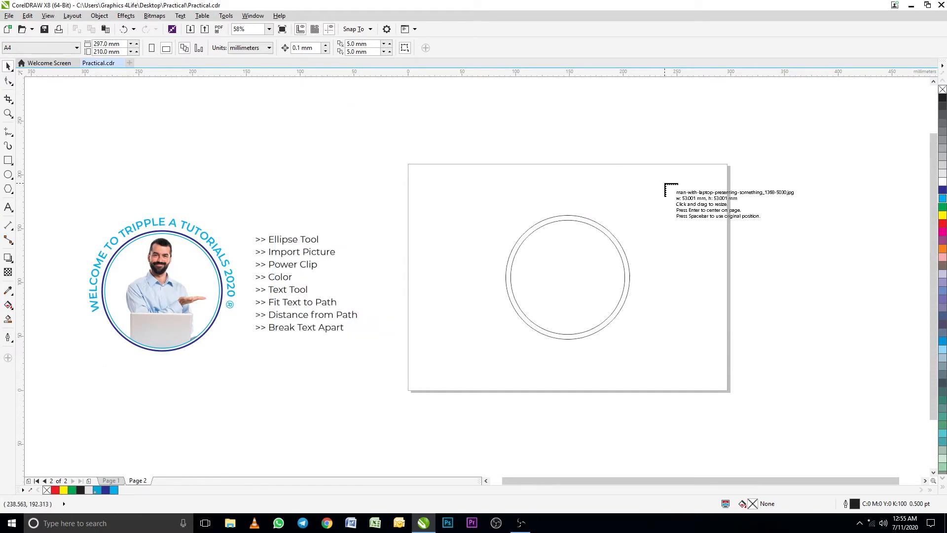
pyautogui.click(665, 183)
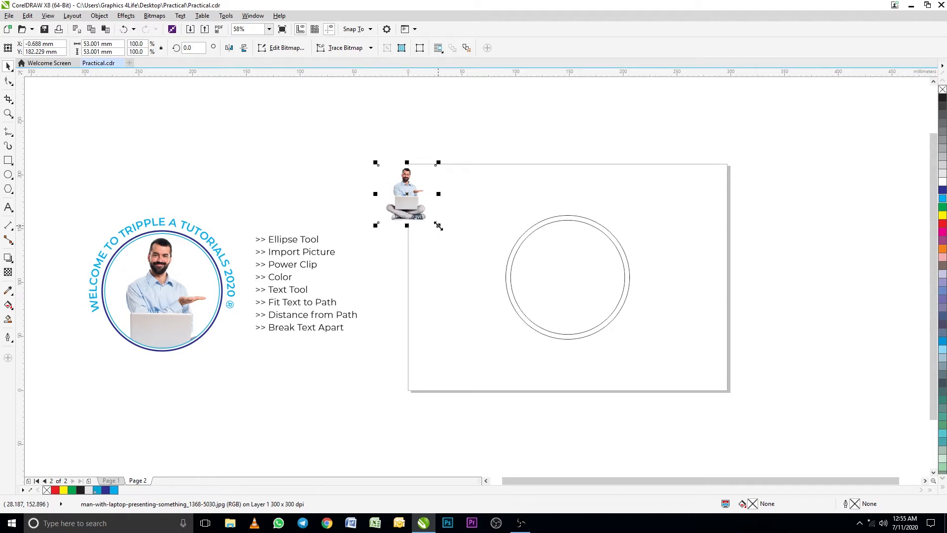
# - Enlarge the imported picture proportionally to about 165 mm square and place it beside the circles, over the page's right edge
pyautogui.moveTo(439, 226); pyautogui.dragTo(551, 347)
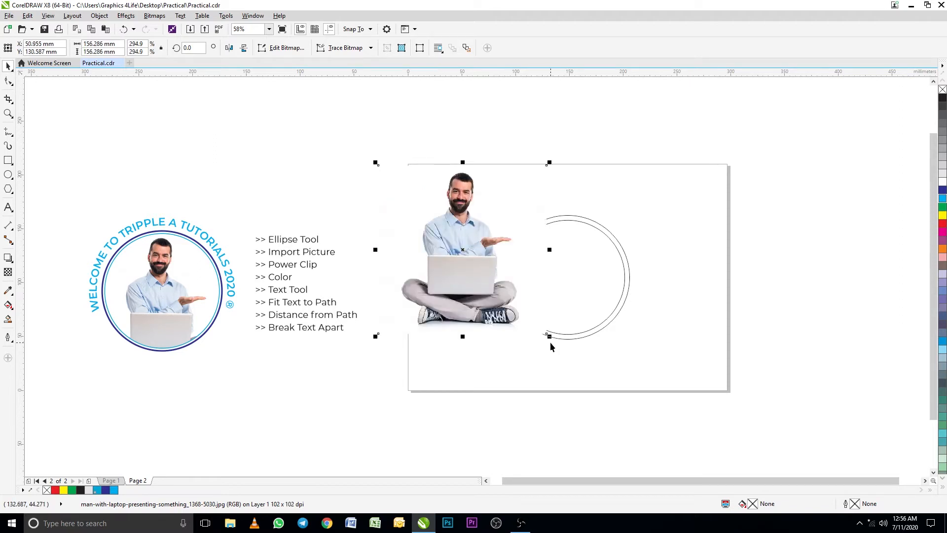
pyautogui.moveTo(550, 340); pyautogui.dragTo(586, 377)
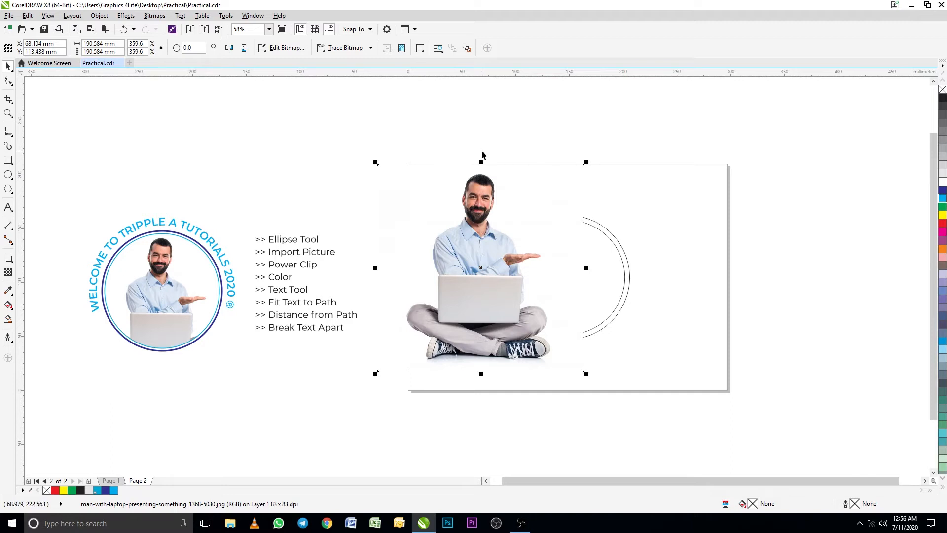
pyautogui.moveTo(374, 162); pyautogui.dragTo(349, 140)
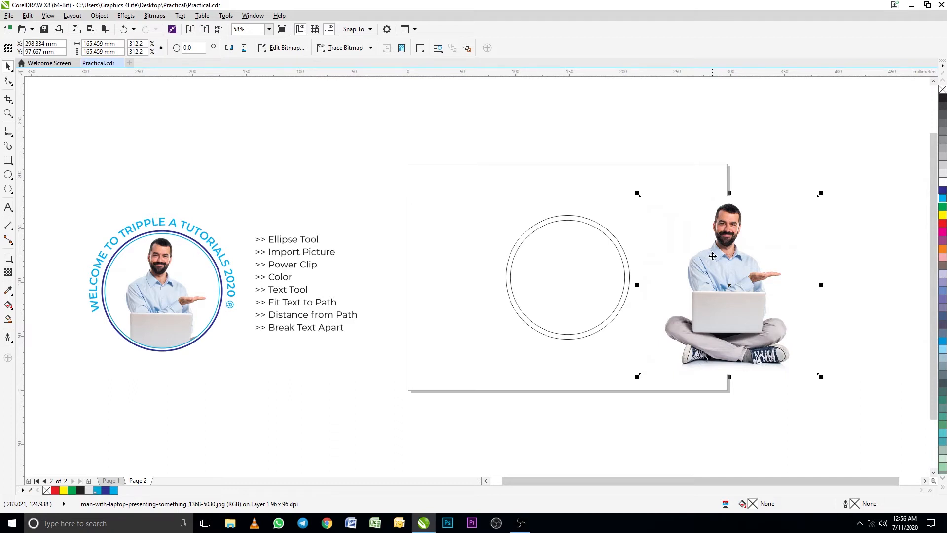
# - PowerClip the picture of the man inside the inner circle
pyautogui.click(734, 279)
pyautogui.click(734, 278)
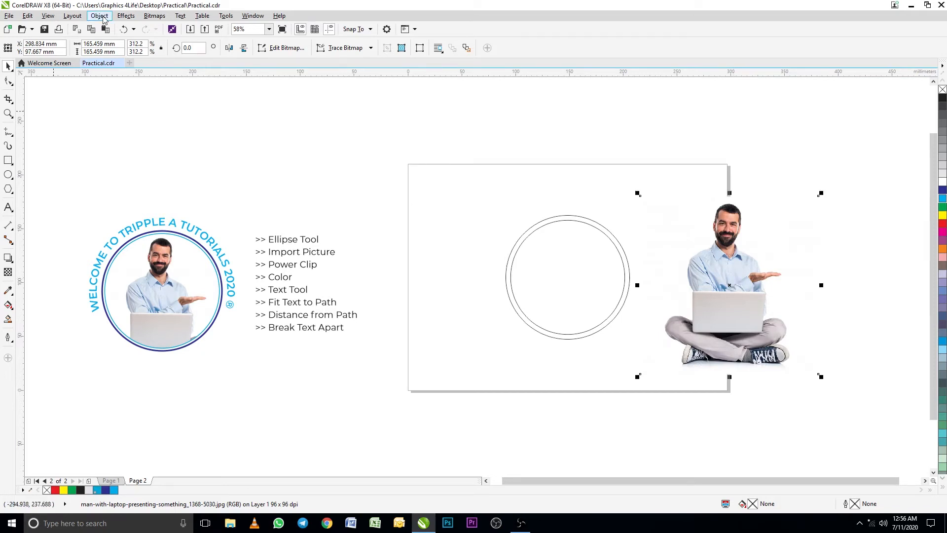
pyautogui.click(100, 16)
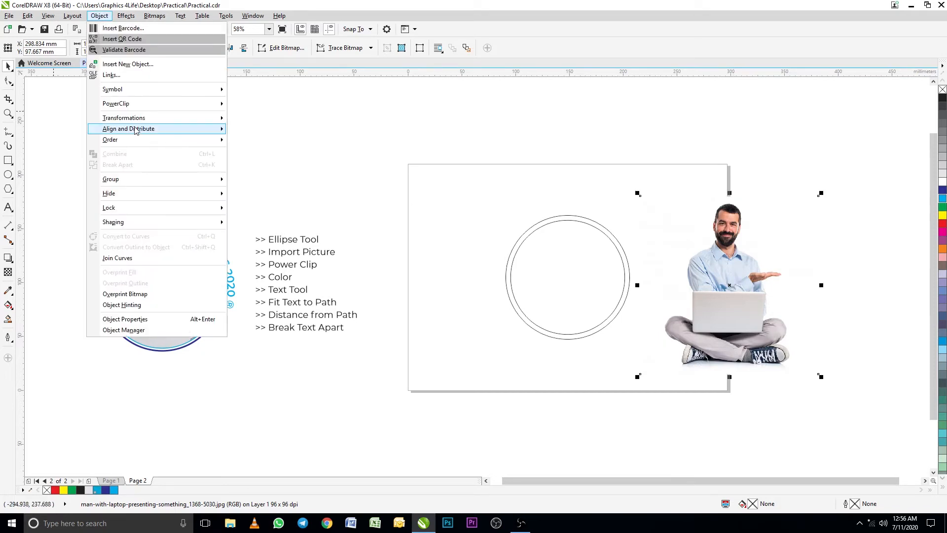
pyautogui.moveTo(131, 105)
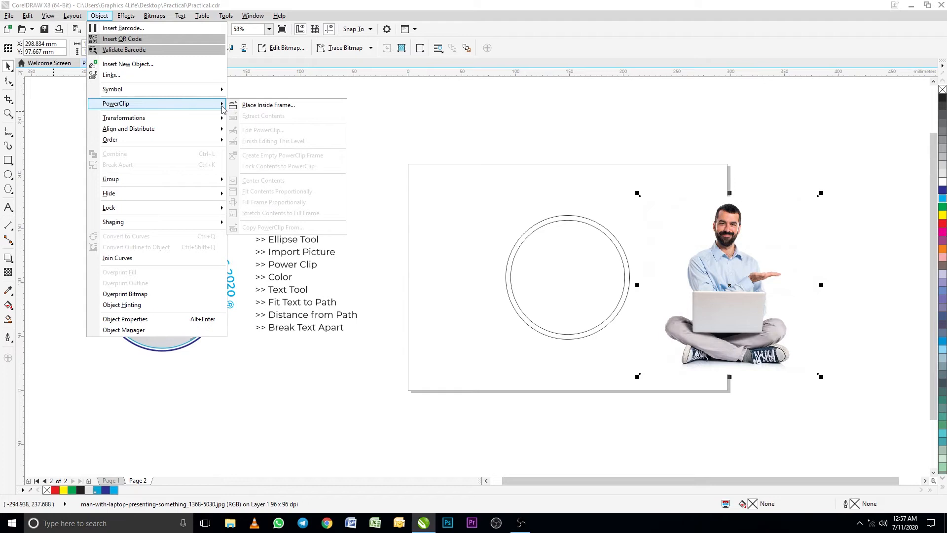
pyautogui.click(257, 106)
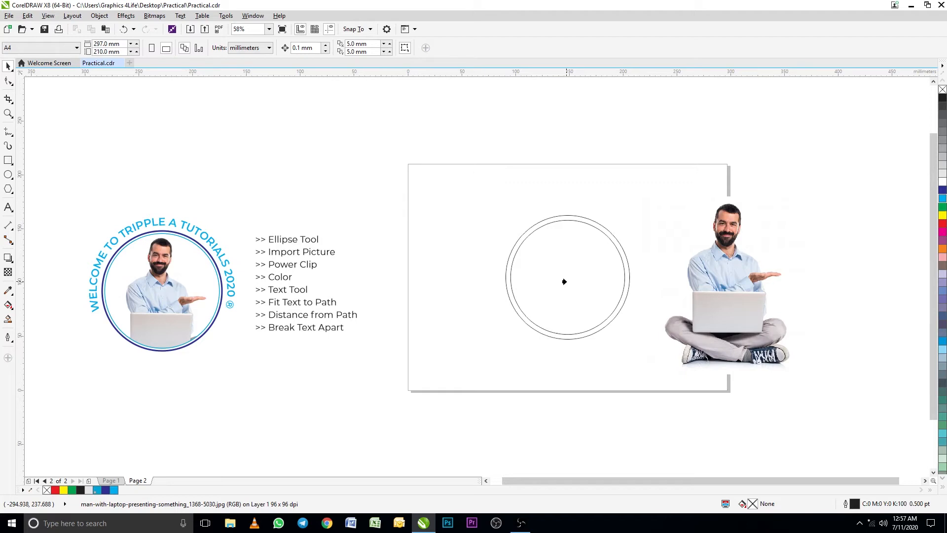
pyautogui.click(564, 281)
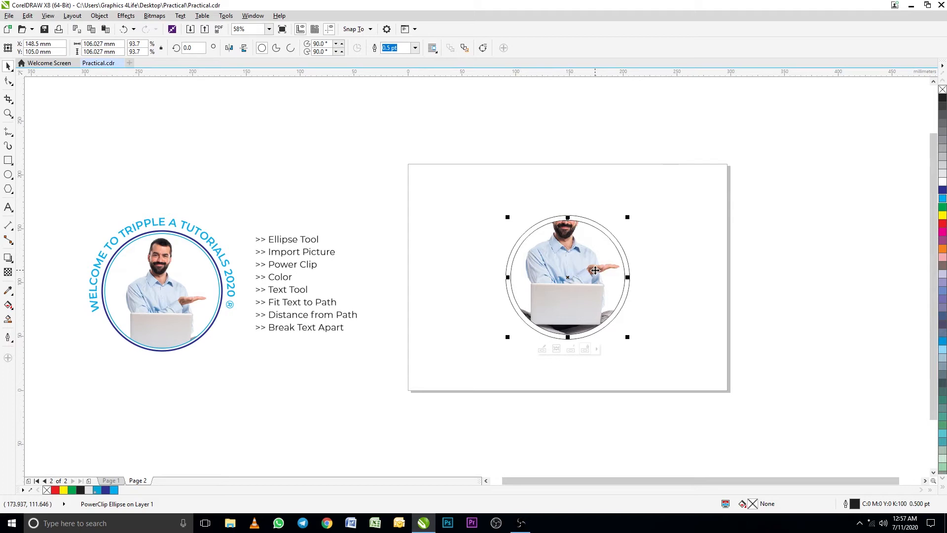
# - Edit the PowerClip contents, shifting the picture down so the man's head and upper body fit in the circle, and finish editing
pyautogui.click(542, 350)
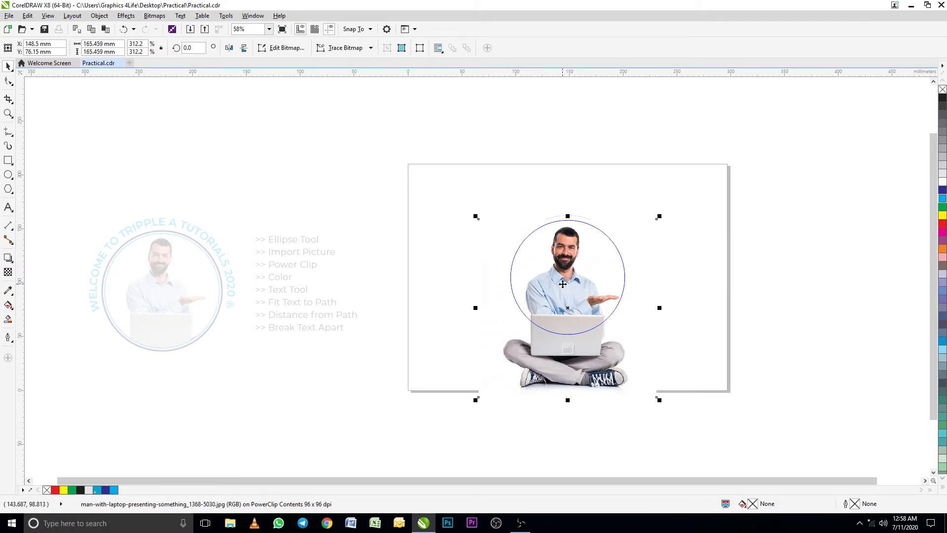
pyautogui.moveTo(563, 284); pyautogui.dragTo(563, 284)
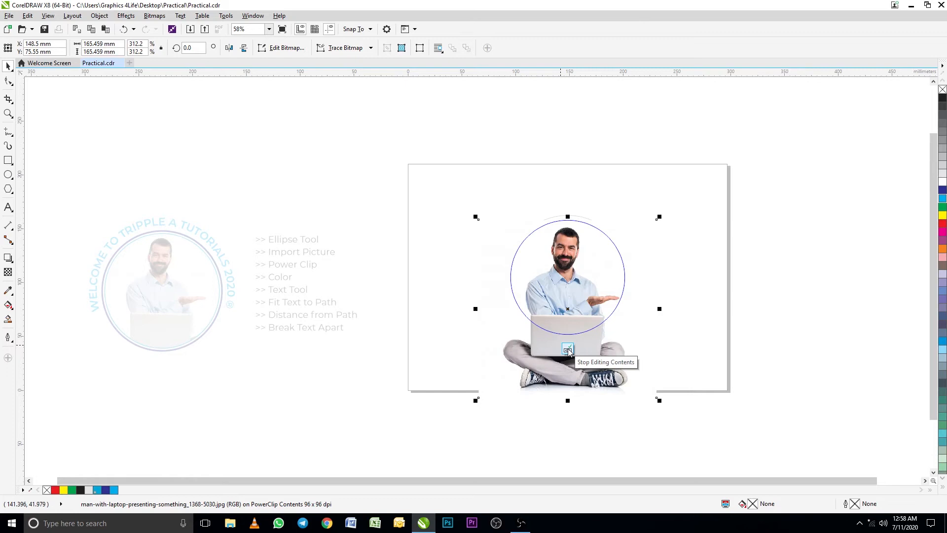
pyautogui.click(568, 350)
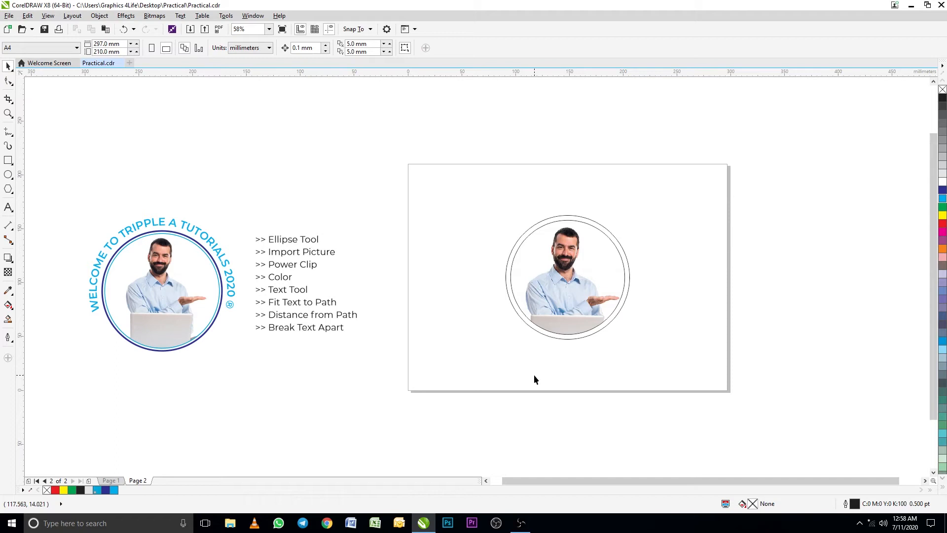
# - Set the outline width of the inner circle holding the picture to 2.0 pt with the Outline Pen
pyautogui.click(567, 261)
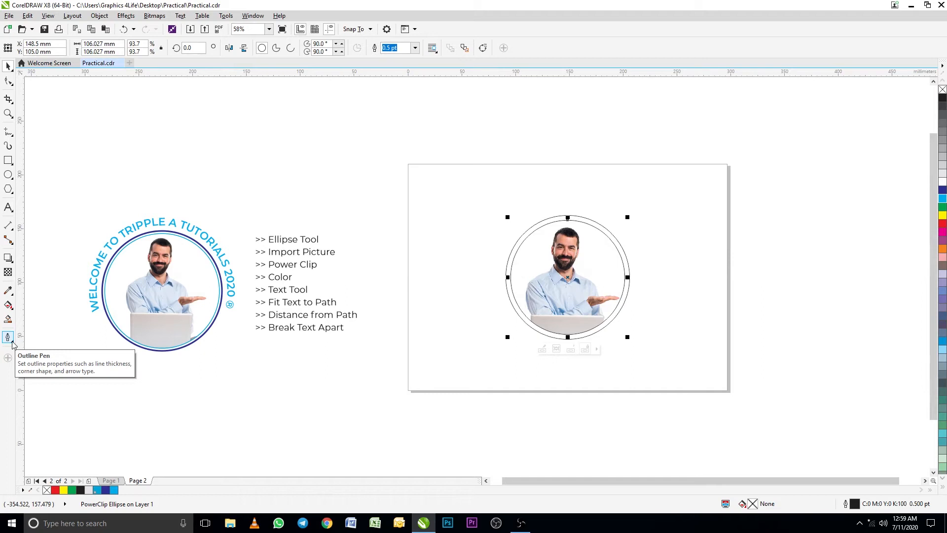
pyautogui.click(942, 199)
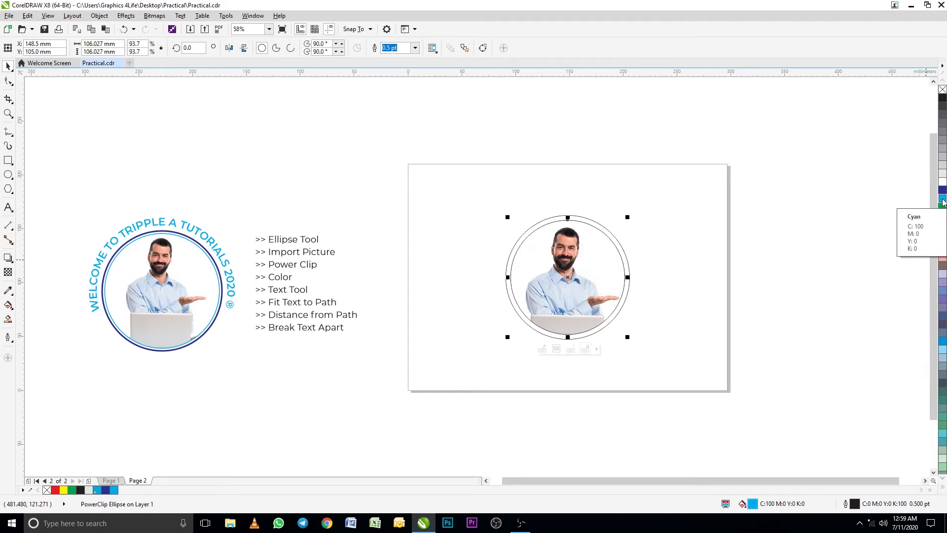
pyautogui.click(8, 337)
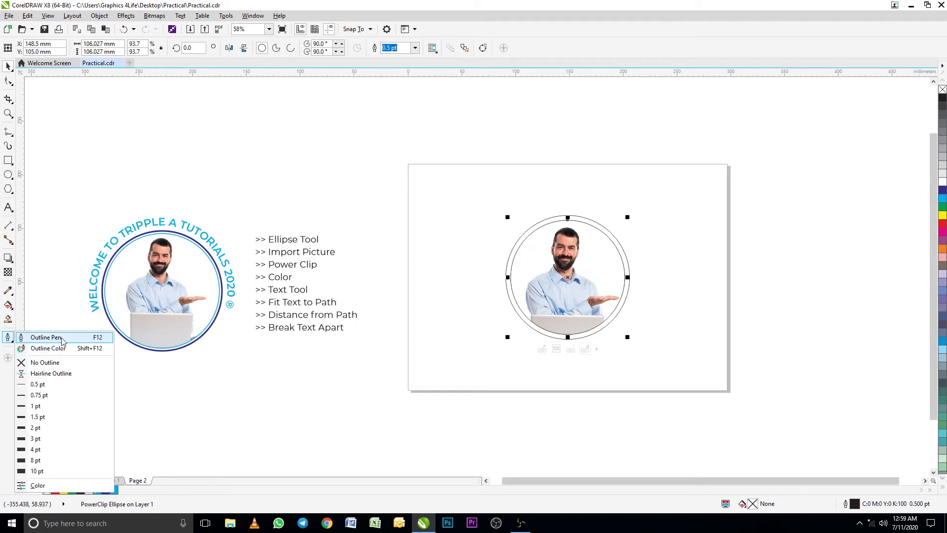
pyautogui.click(45, 337)
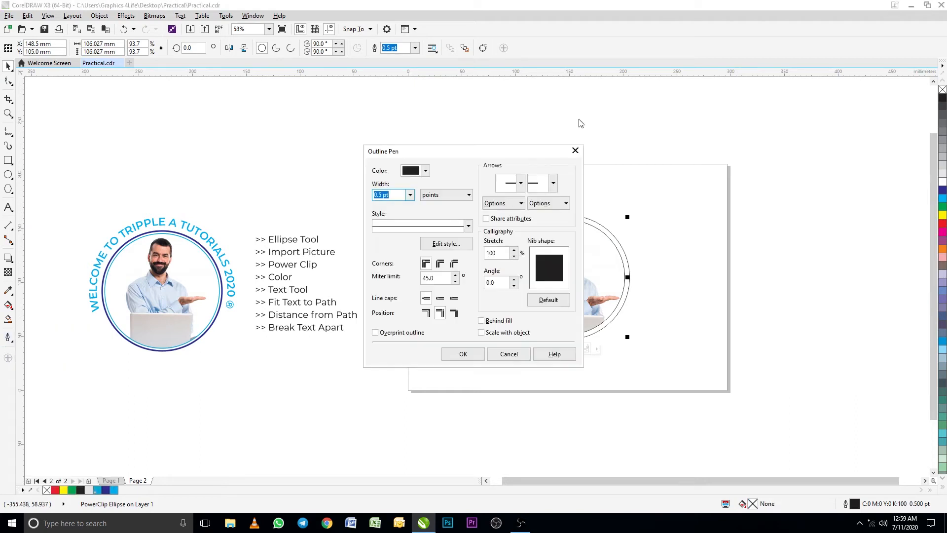
pyautogui.moveTo(467, 153); pyautogui.dragTo(336, 133)
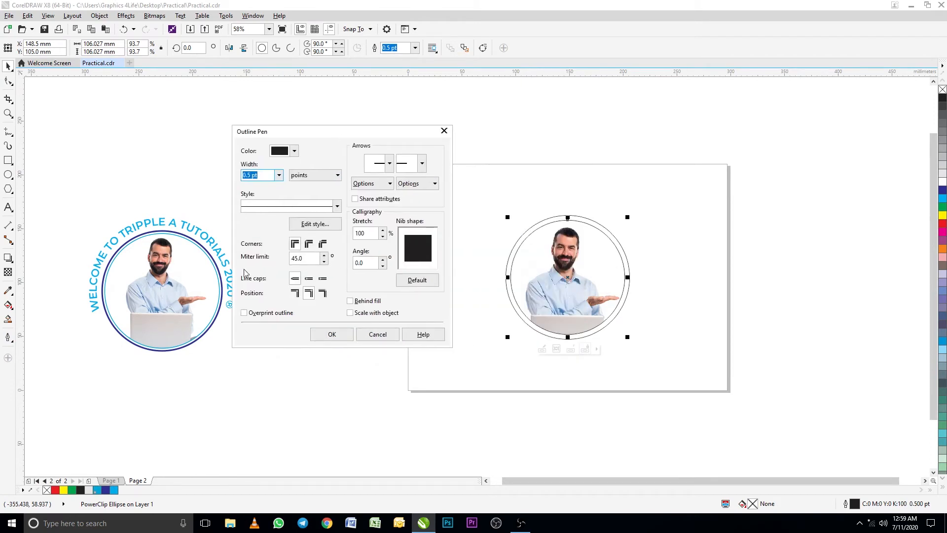
pyautogui.click(279, 176)
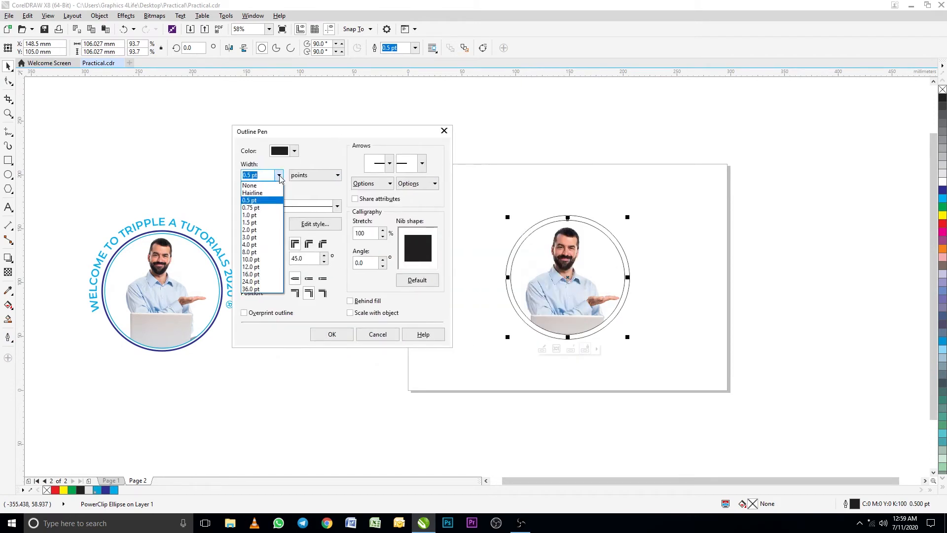
pyautogui.click(262, 230)
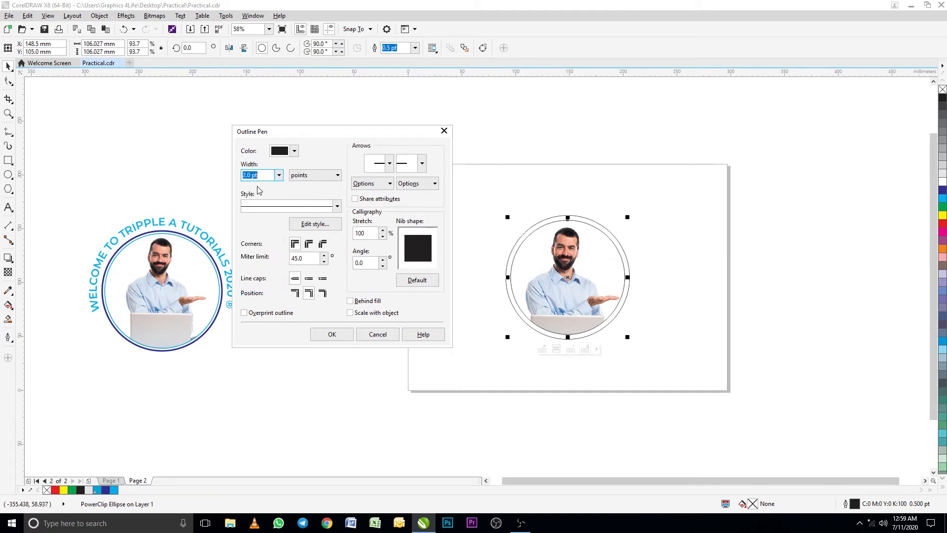
# - Colour the inner circle's outline PANTONE Process Cyan from the PANTONE solid coated palette and apply the outline settings
pyautogui.click(295, 152)
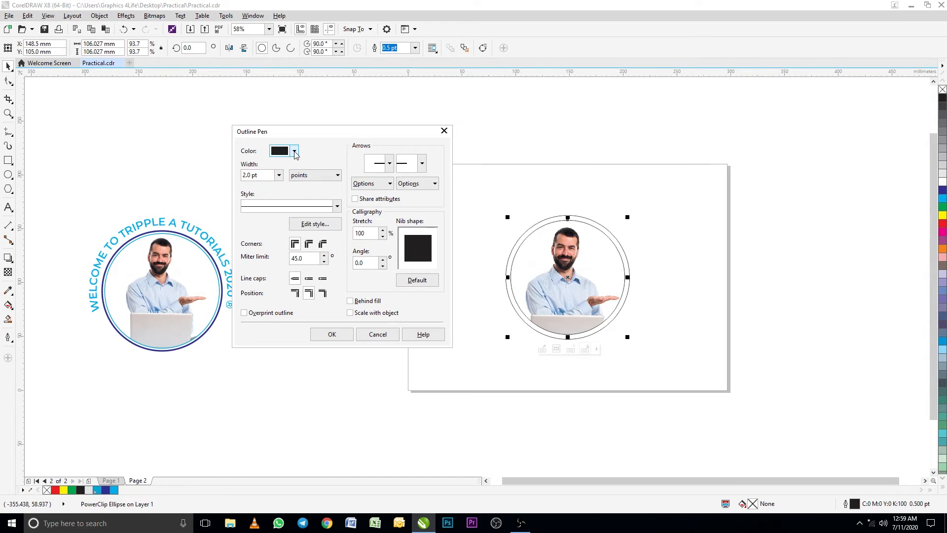
pyautogui.click(295, 152)
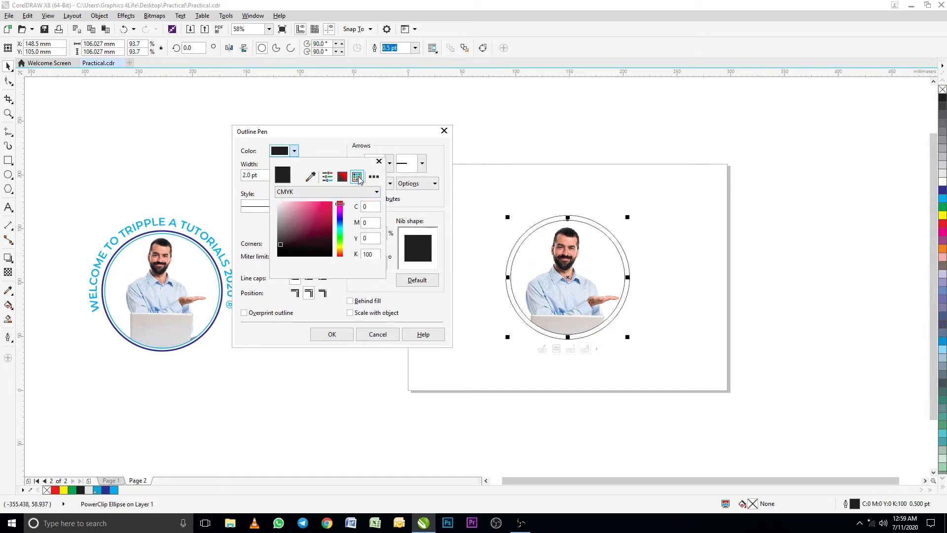
pyautogui.click(357, 177)
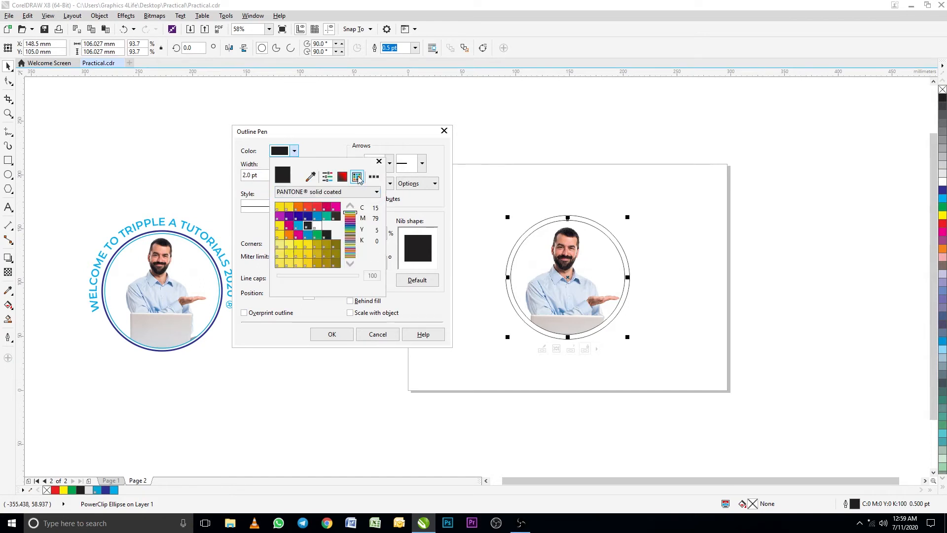
pyautogui.click(299, 229)
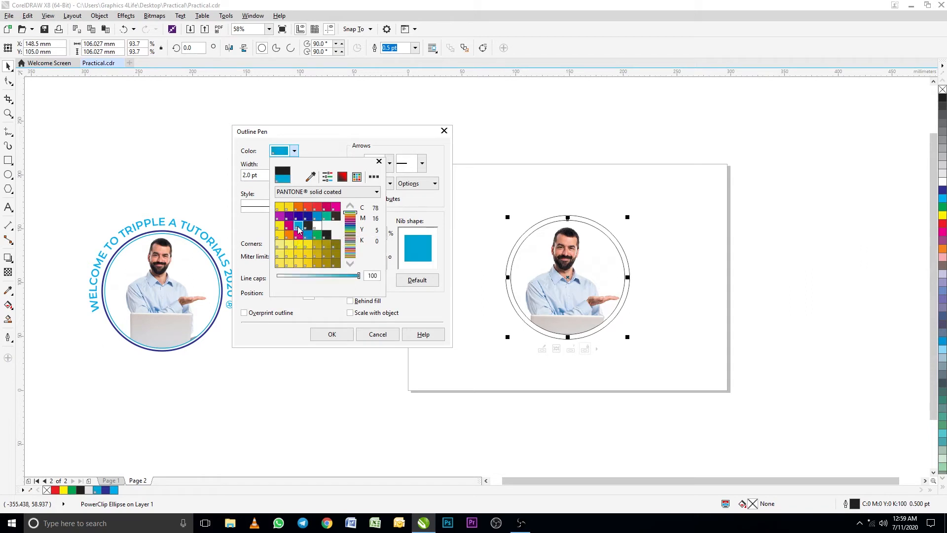
pyautogui.click(256, 229)
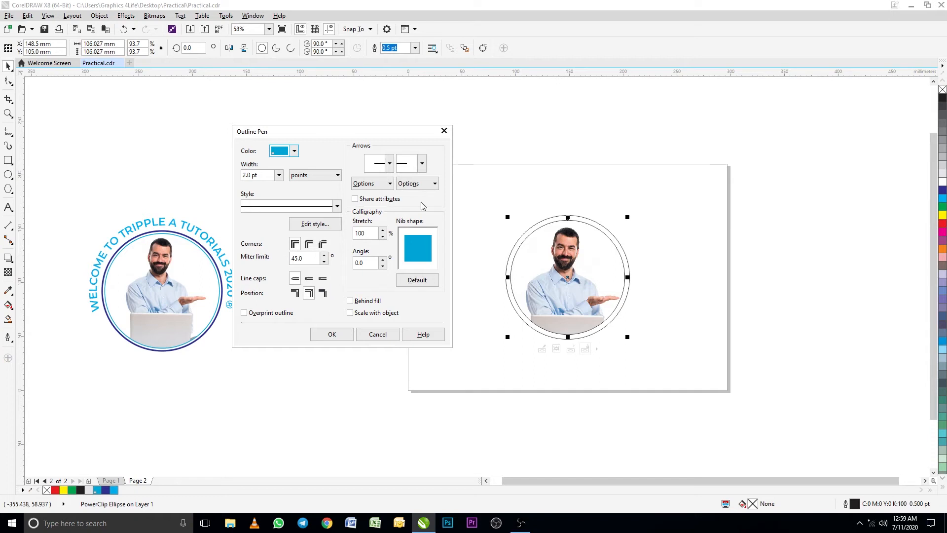
pyautogui.click(332, 334)
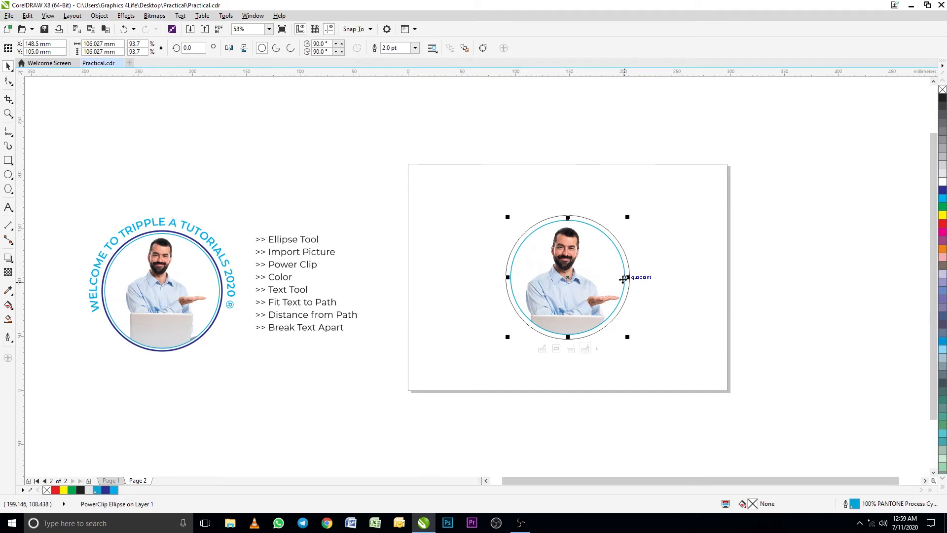
# - Set the outer circle's outline width to 4.0 pt with the Outline Pen
pyautogui.click(623, 279)
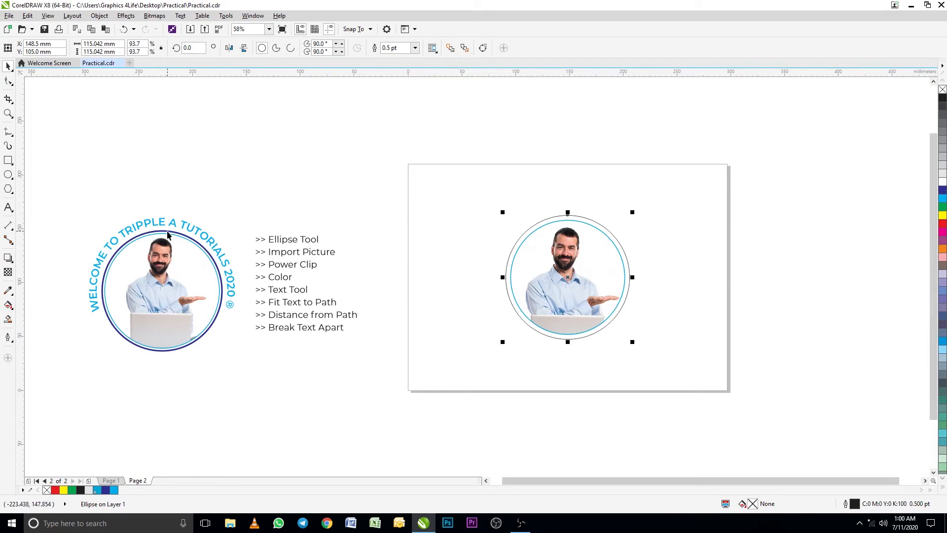
pyautogui.click(8, 337)
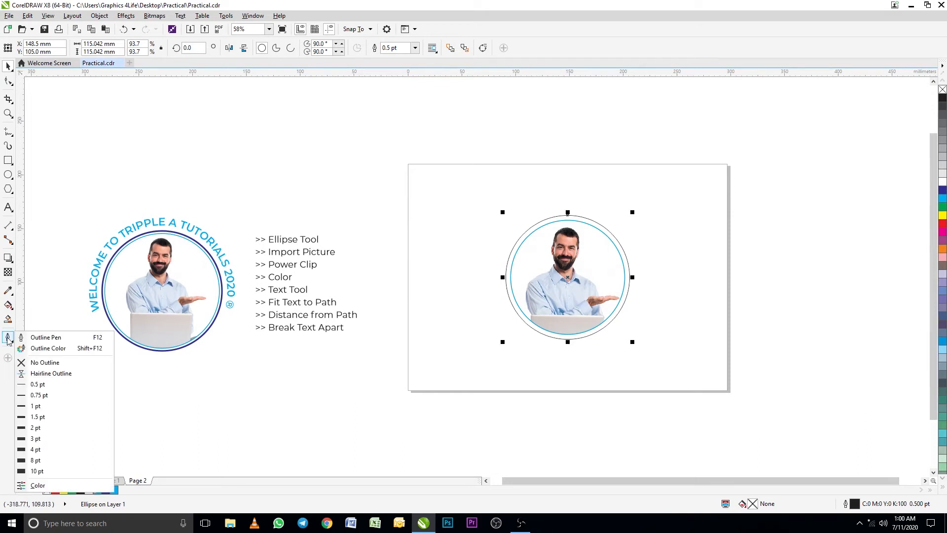
pyautogui.click(51, 337)
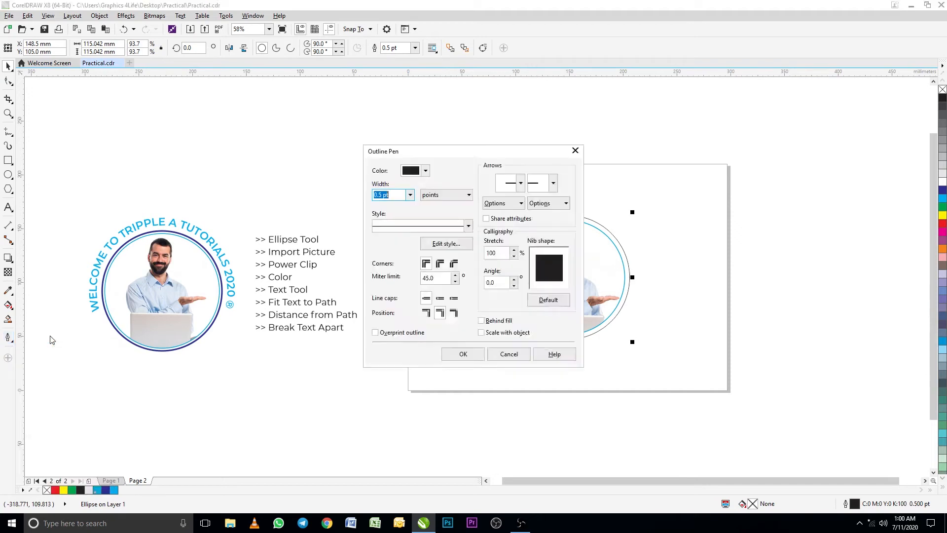
pyautogui.moveTo(486, 151); pyautogui.dragTo(436, 156)
pyautogui.click(300, 181)
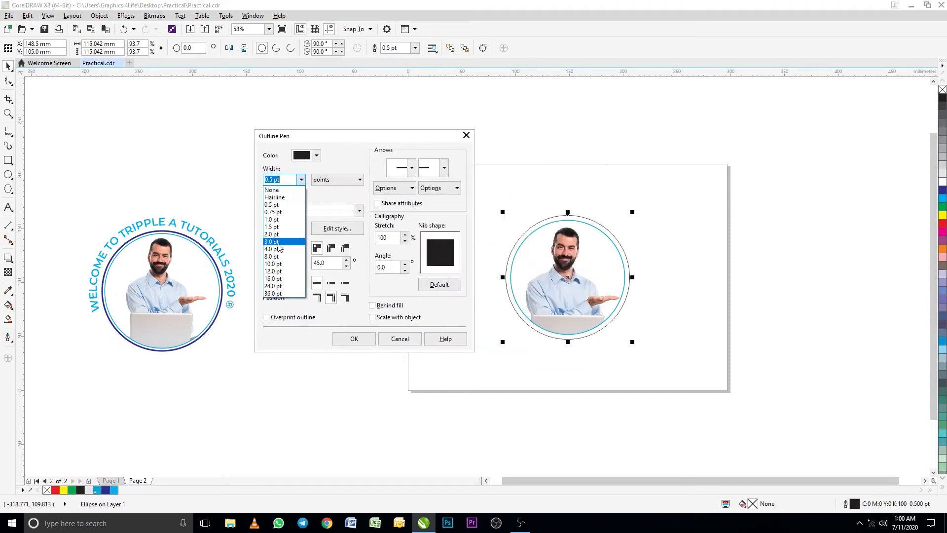
pyautogui.click(278, 249)
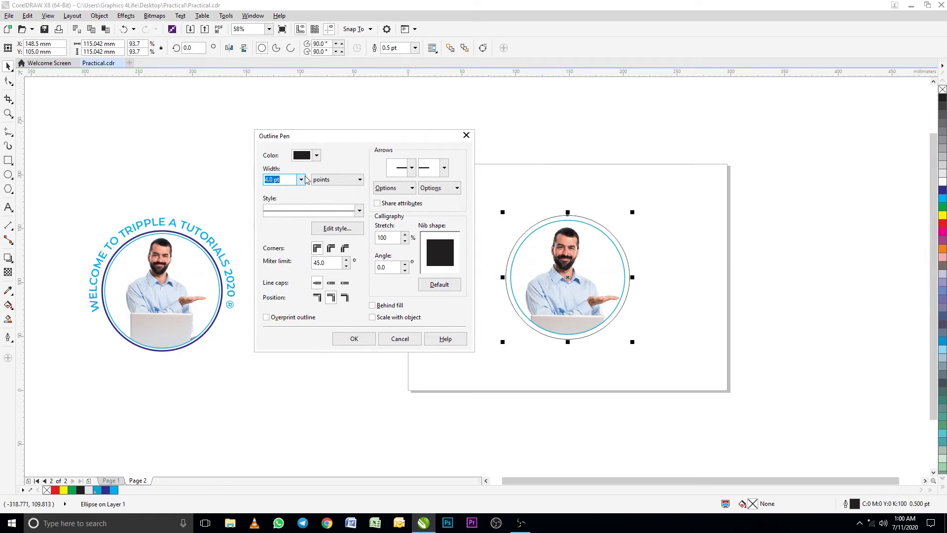
# - Colour the outer circle's outline PANTONE Reflex Blue C from the PANTONE solid coated palette and apply the outline settings
pyautogui.click(317, 156)
pyautogui.click(317, 156)
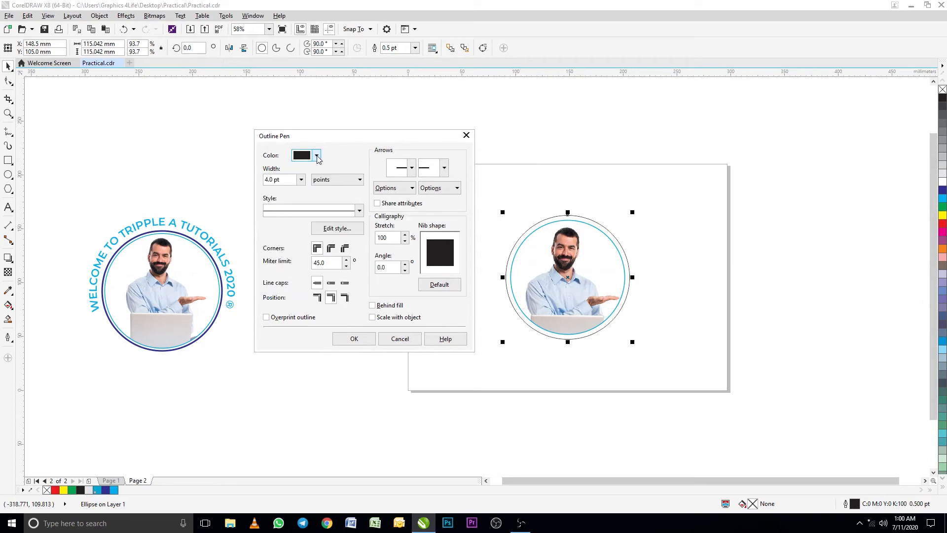
pyautogui.click(317, 157)
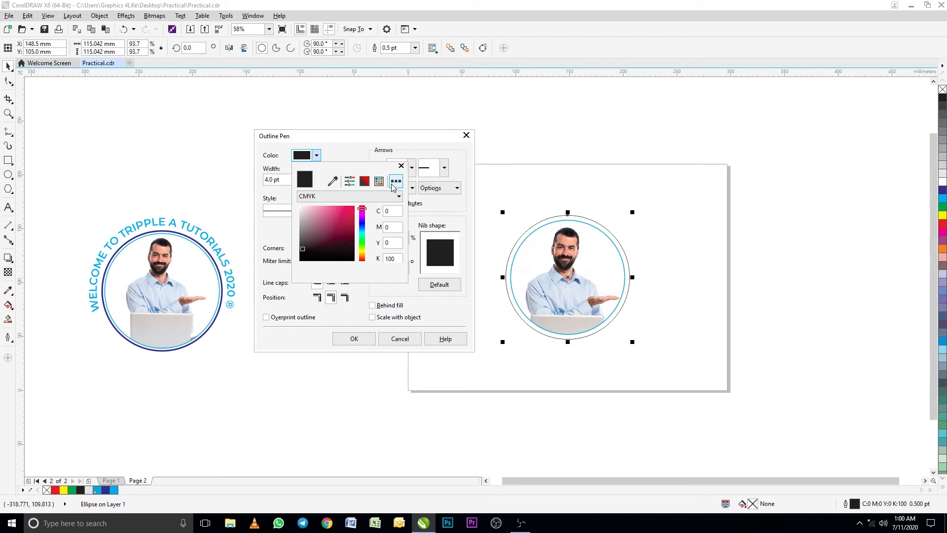
pyautogui.click(379, 181)
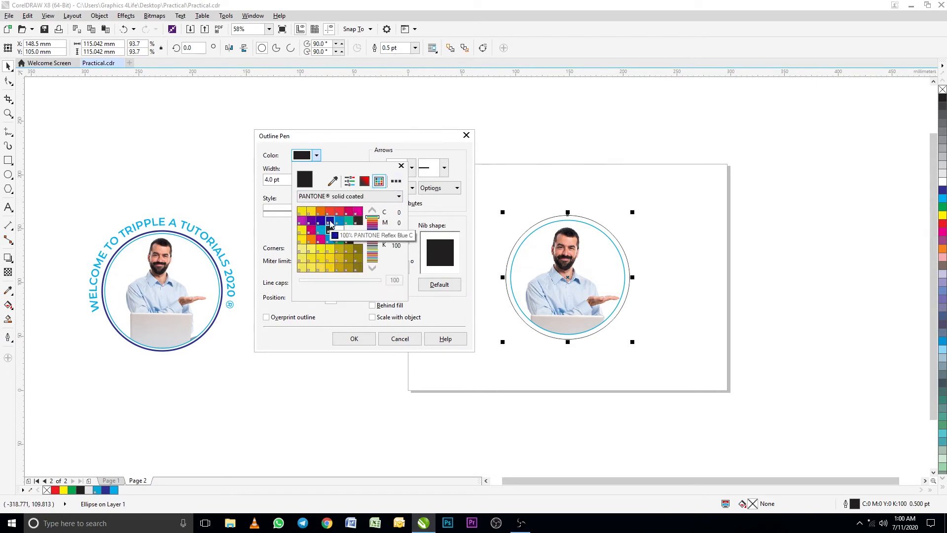
pyautogui.click(329, 221)
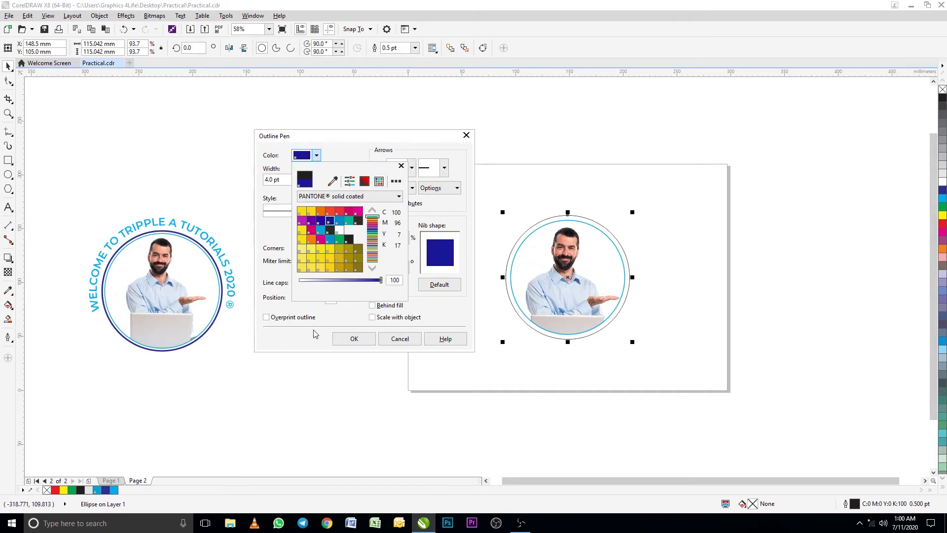
pyautogui.click(314, 333)
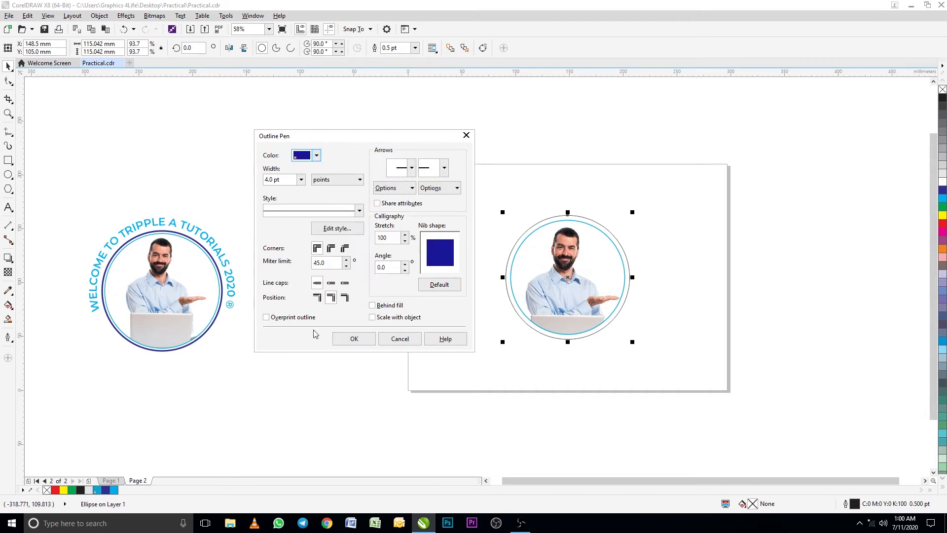
pyautogui.click(355, 339)
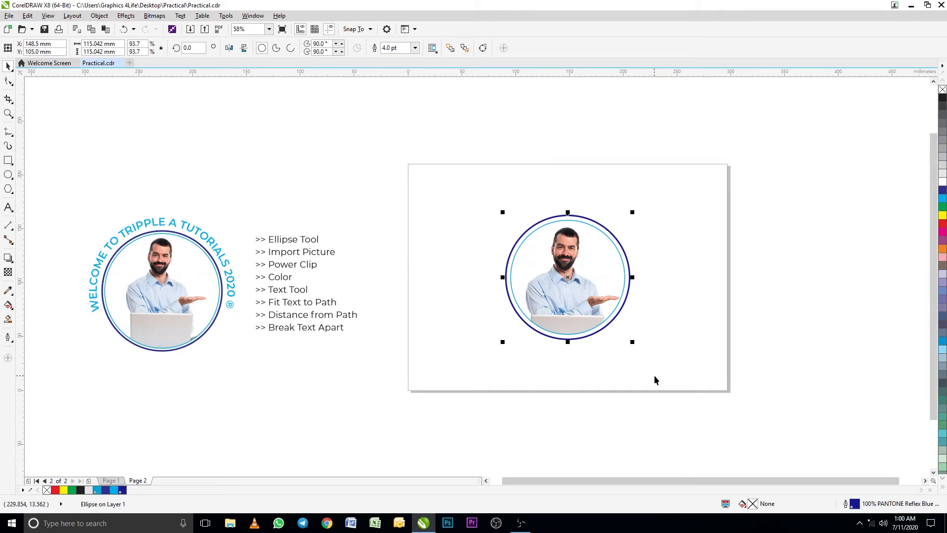
# - Enlarge the inner PowerClip circle proportionally about its centre to about 109.5 mm, narrowing the gap to the outer circle
pyautogui.click(606, 294)
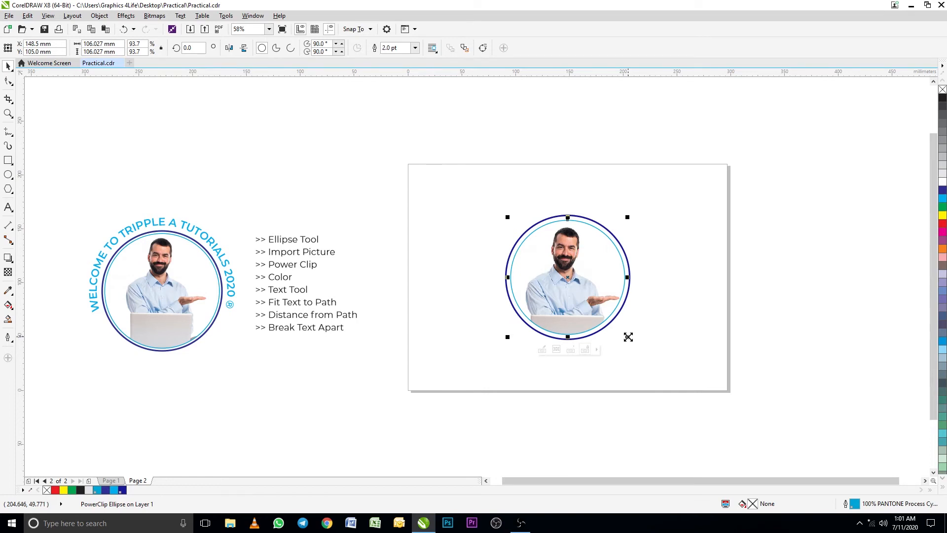
pyautogui.moveTo(628, 337); pyautogui.dragTo(628, 337)
pyautogui.moveTo(628, 337); pyautogui.dragTo(631, 342)
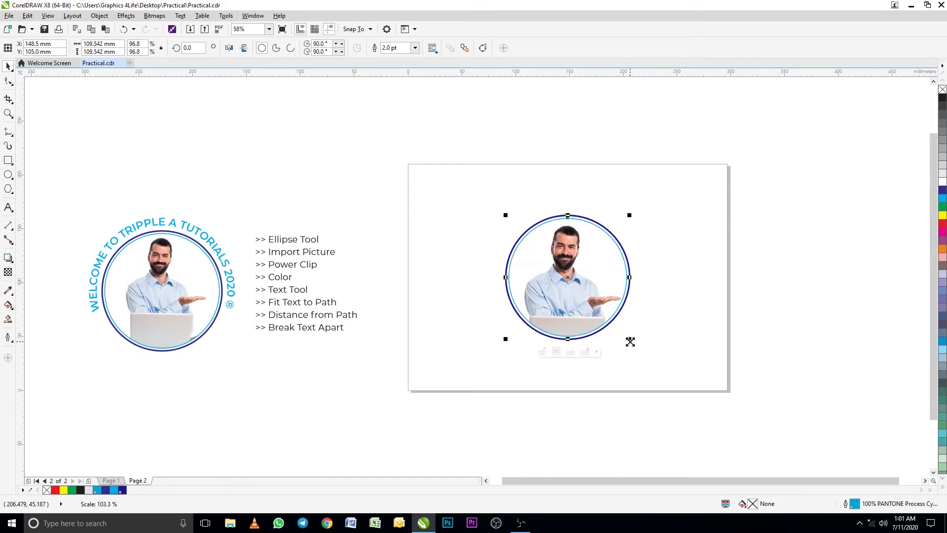
pyautogui.click(674, 311)
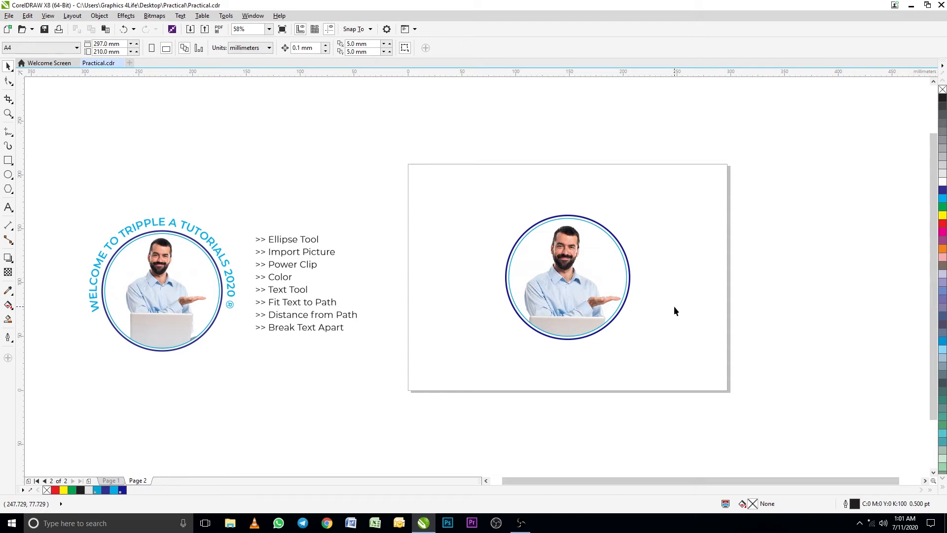
# - Add the artistic text "WELCOME TO TRIPPLE A TUTORIALS" just above the circles and set its font to Montserrat SemiBold
pyautogui.click(8, 207)
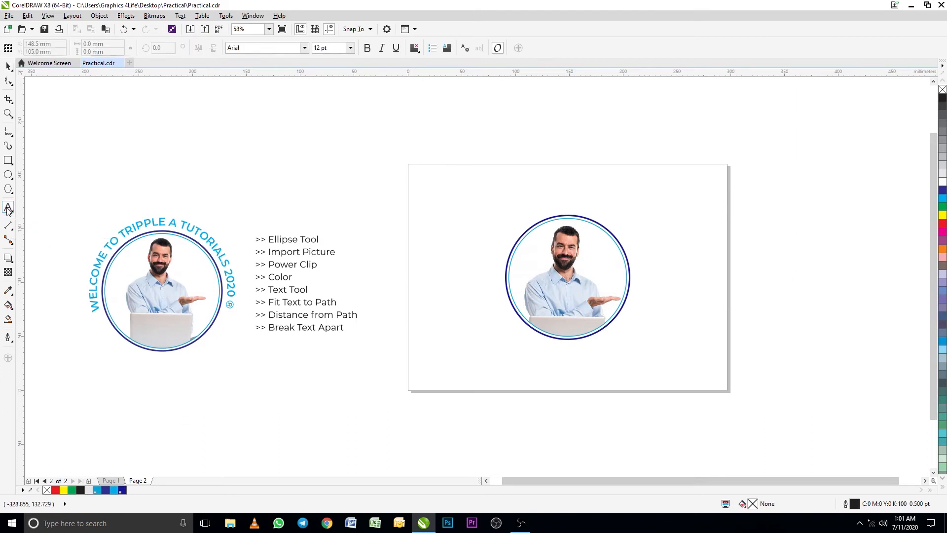
pyautogui.click(408, 232)
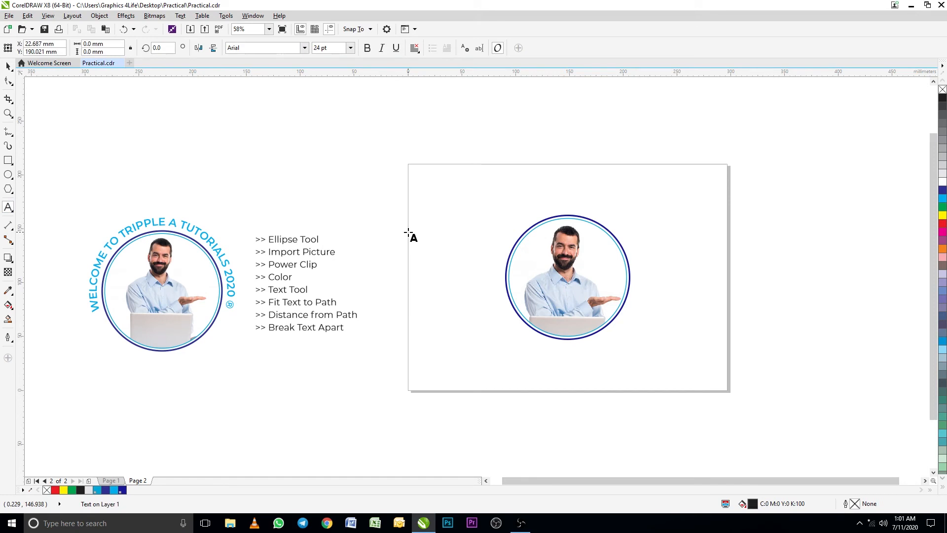
pyautogui.write('WELC')
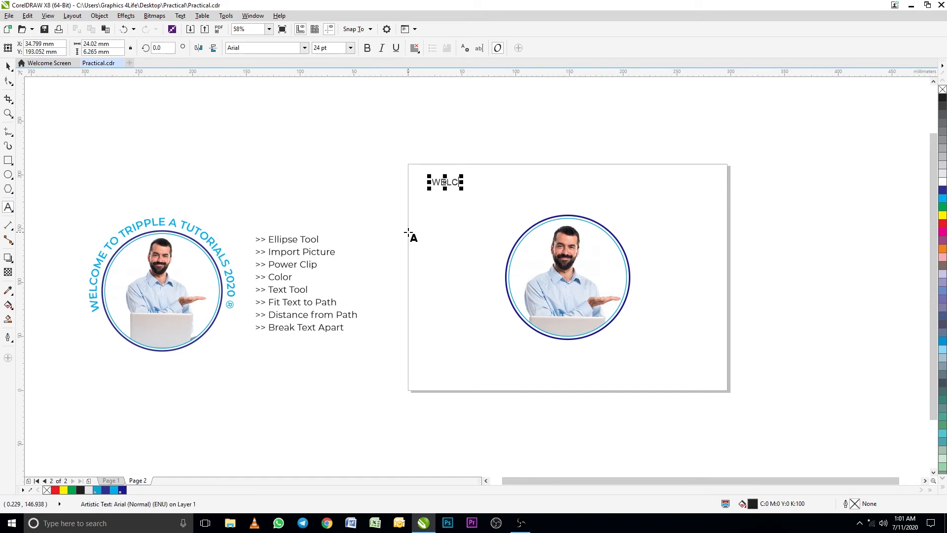
pyautogui.write('OME TO TRI')
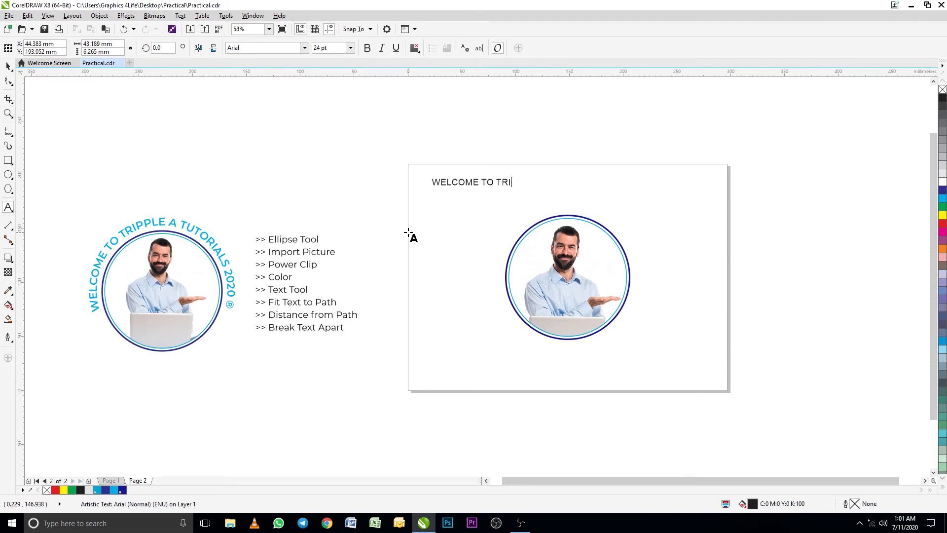
pyautogui.write('PPLEA')
pyautogui.press('BackSpace')
pyautogui.write('A TUTO')
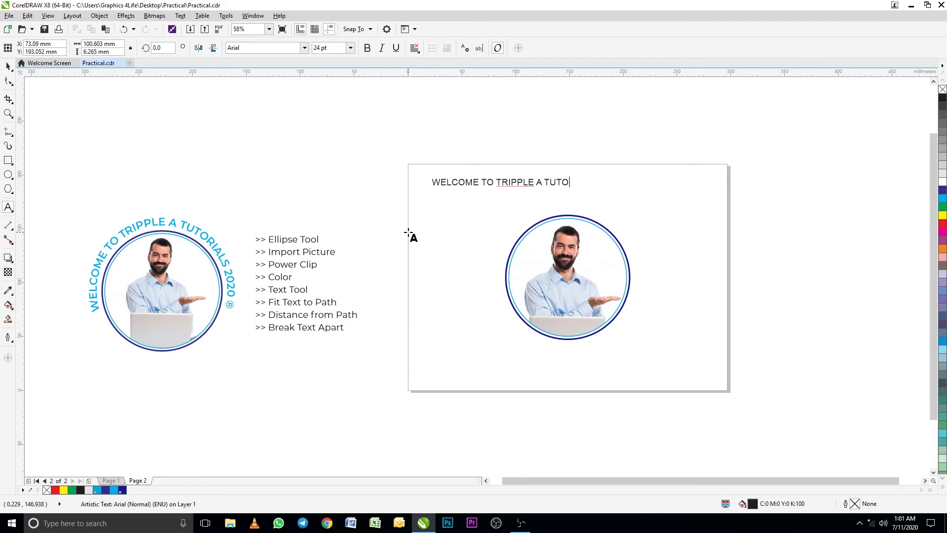
pyautogui.write('RIALS')
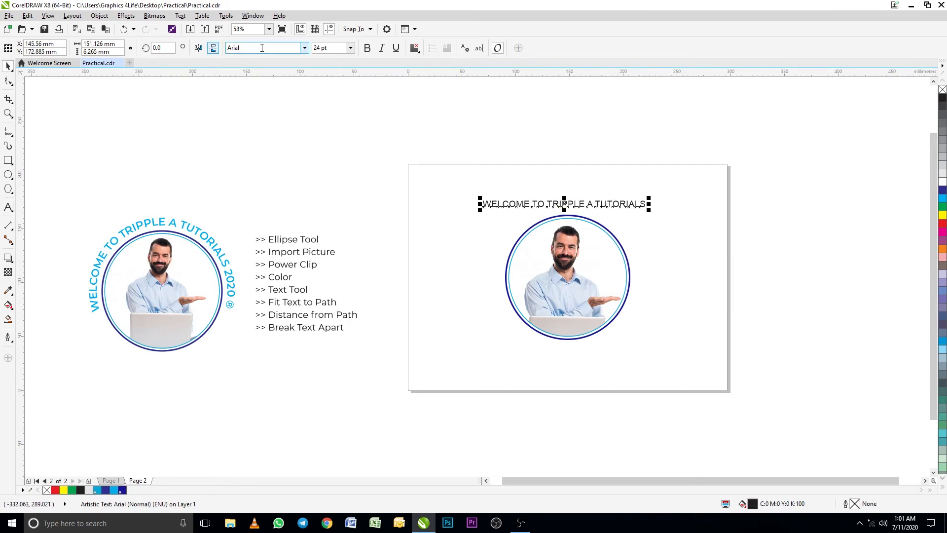
pyautogui.click(262, 48)
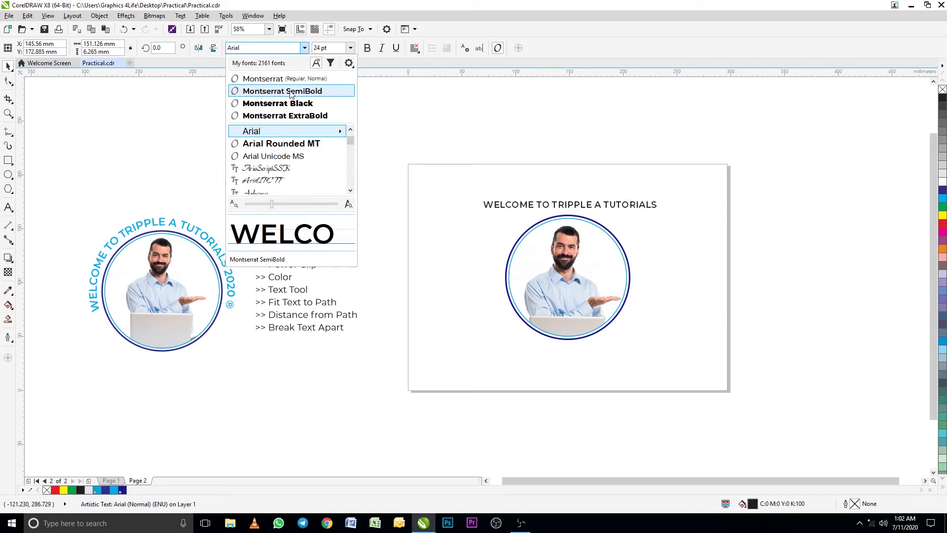
pyautogui.click(291, 92)
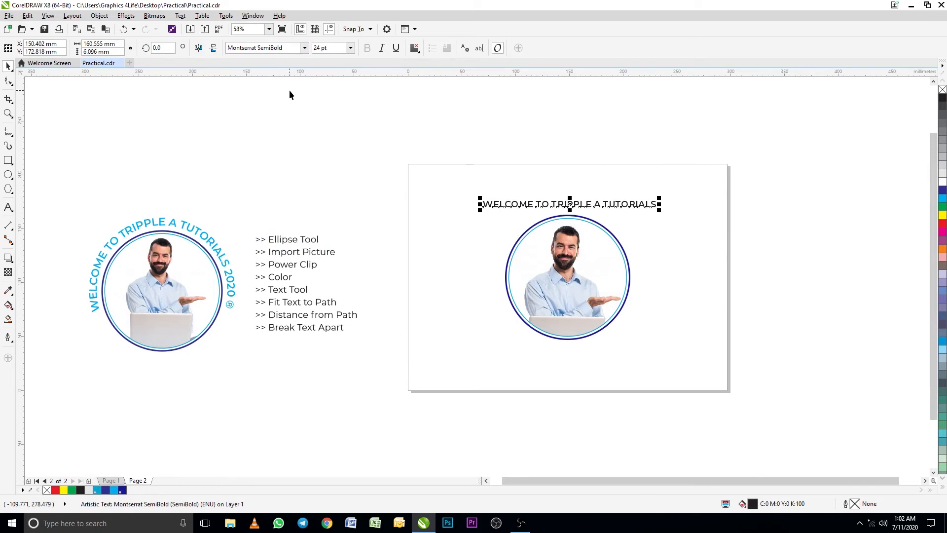
# - Set the font size of the artistic text above the circles to 28 pt
pyautogui.click(318, 48)
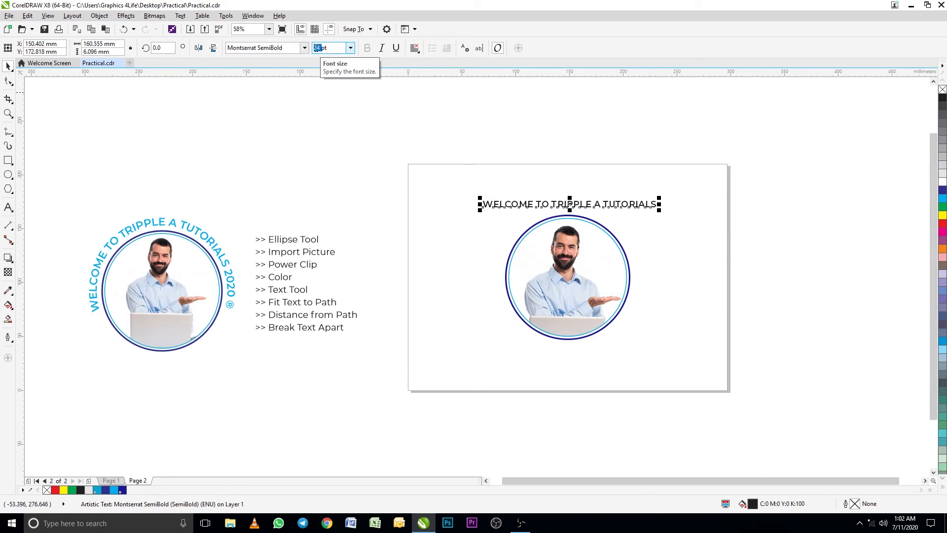
pyautogui.write('18')
pyautogui.press('Return')
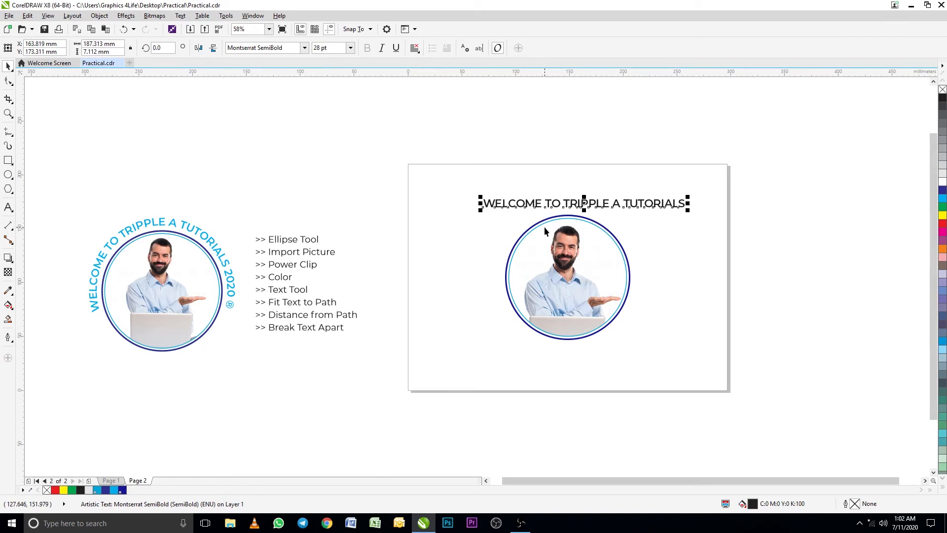
# - Append "2020 ®" to the end of the "WELCOME TO TRIPPLE A TUTORIALS" text
pyautogui.press('F8')
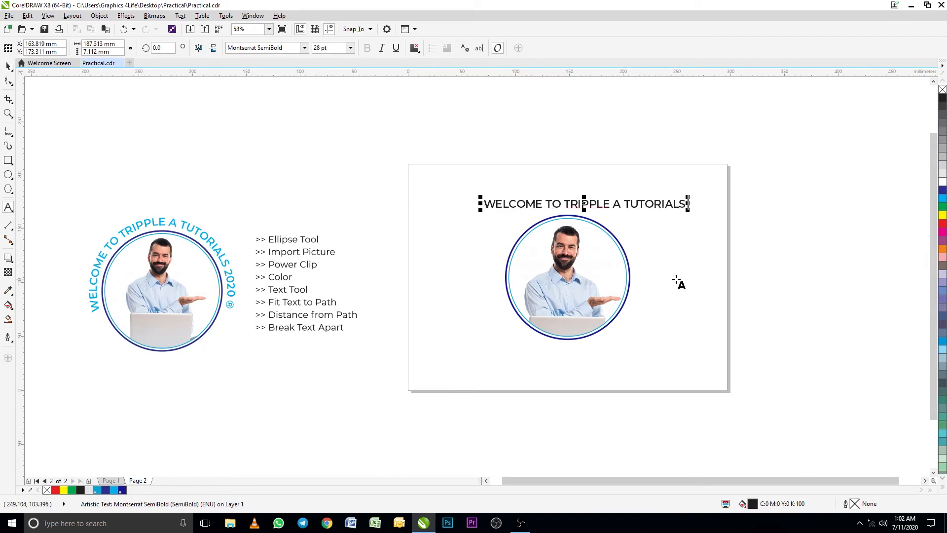
pyautogui.write('20')
pyautogui.write('20')
pyautogui.write('(')
pyautogui.write('R')
pyautogui.write(')')
pyautogui.press('F10')
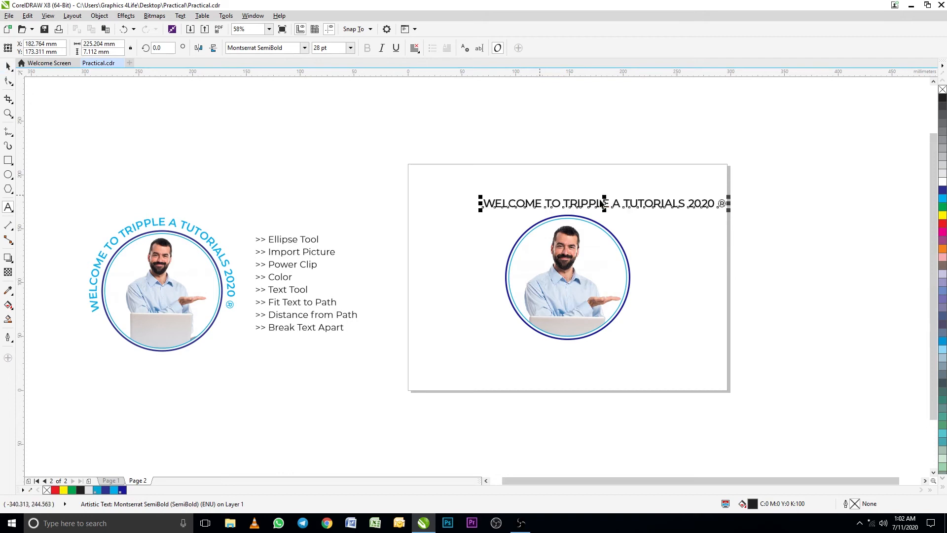
# - Move the text horizontally so it sits roughly centred above the circles, at about X 150.2 mm
pyautogui.moveTo(625, 203); pyautogui.dragTo(595, 203)
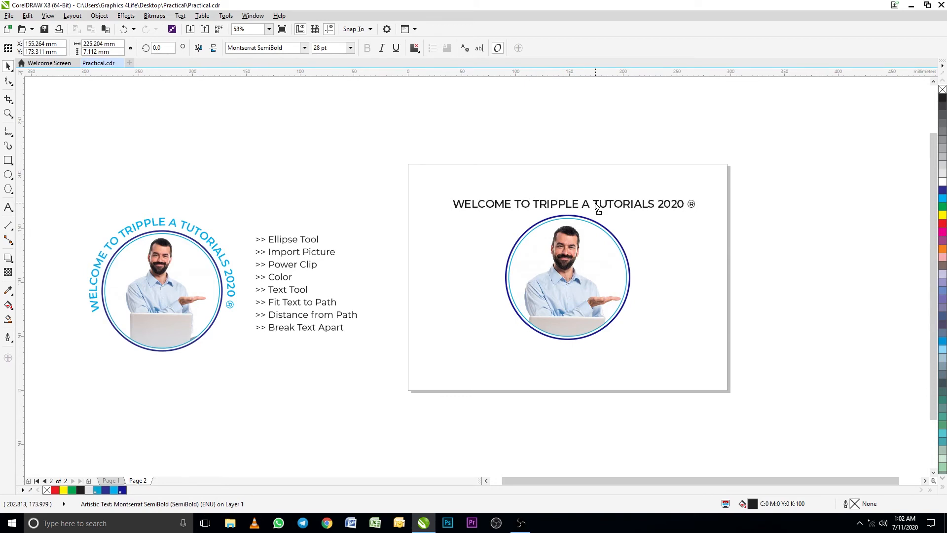
pyautogui.moveTo(595, 207); pyautogui.dragTo(591, 203)
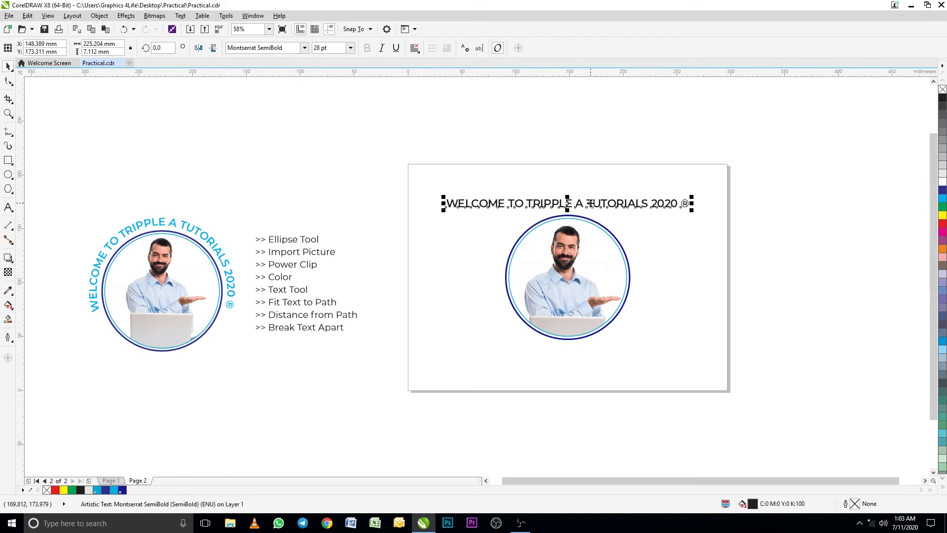
pyautogui.moveTo(591, 204); pyautogui.dragTo(592, 203)
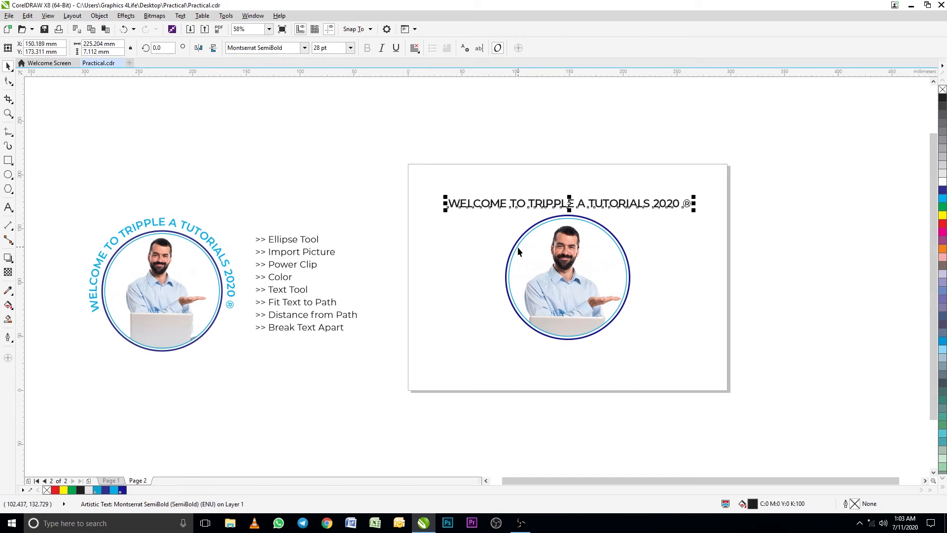
# - Fit the text to the outer circle as its path and set its distance from the path to 5.0 mm
pyautogui.keyDown('shift'); pyautogui.click(553, 221); pyautogui.keyUp('shift')
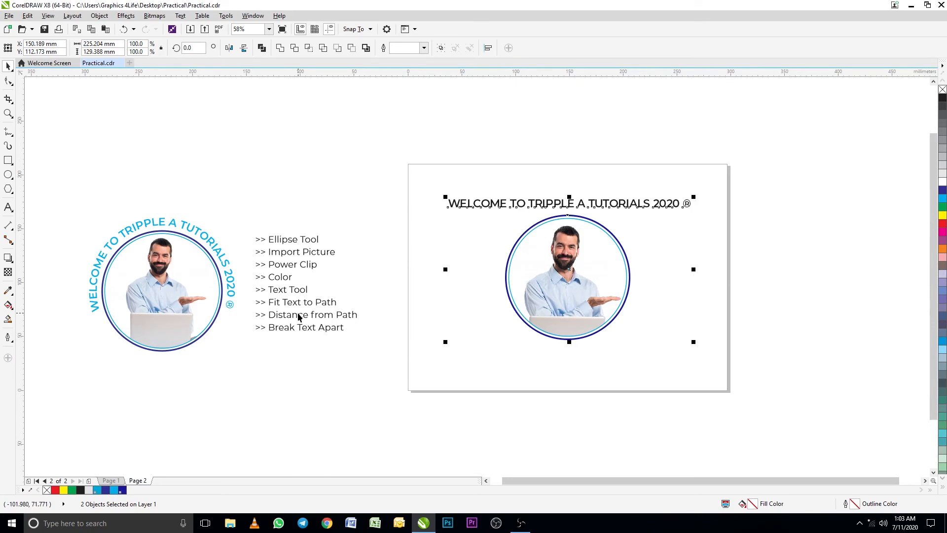
pyautogui.click(181, 16)
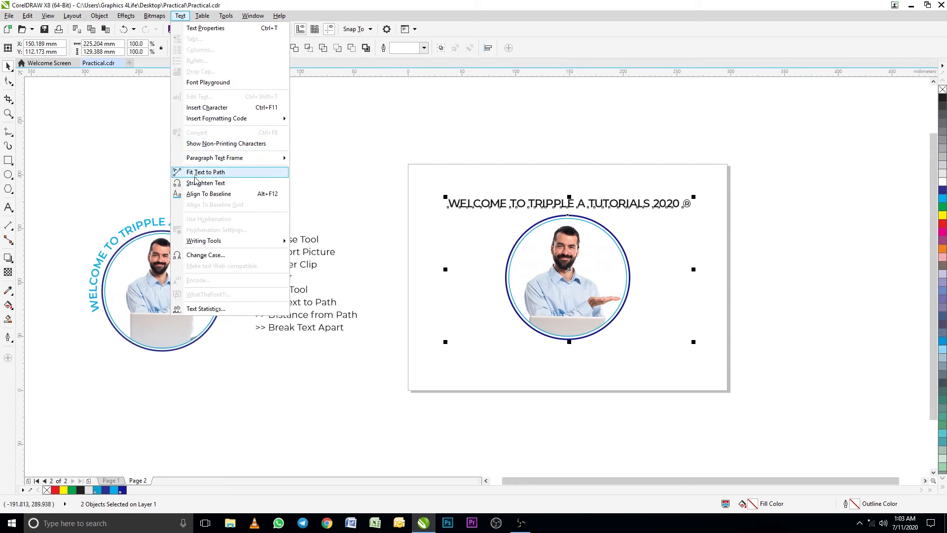
pyautogui.click(226, 173)
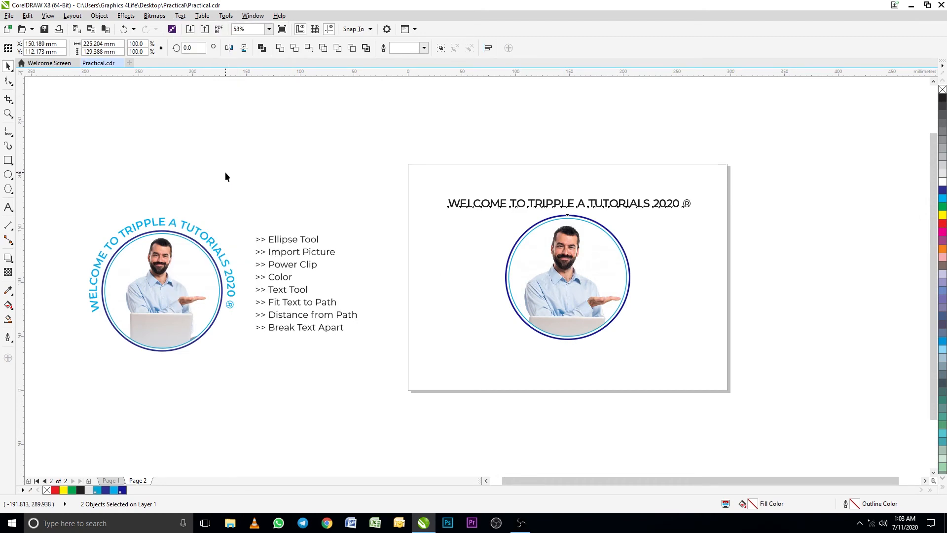
pyautogui.click(646, 296)
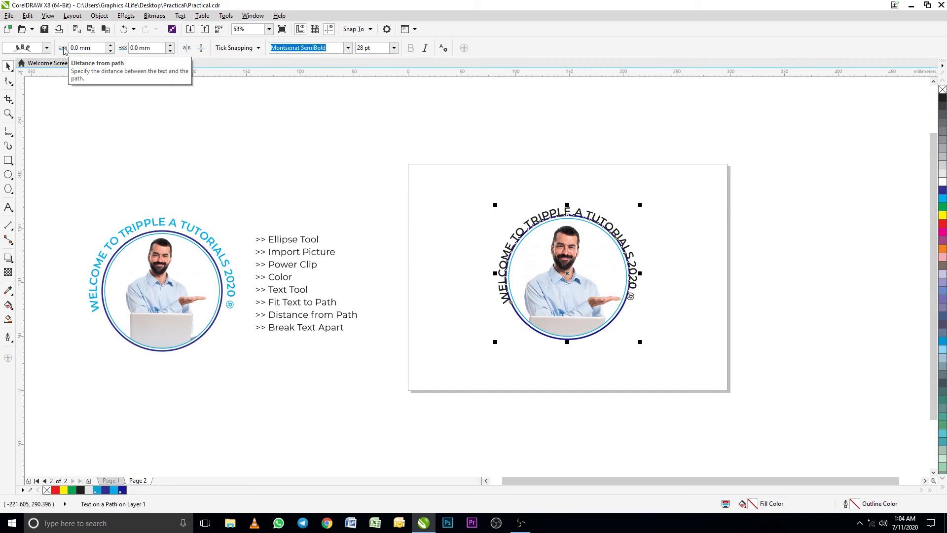
pyautogui.click(111, 46)
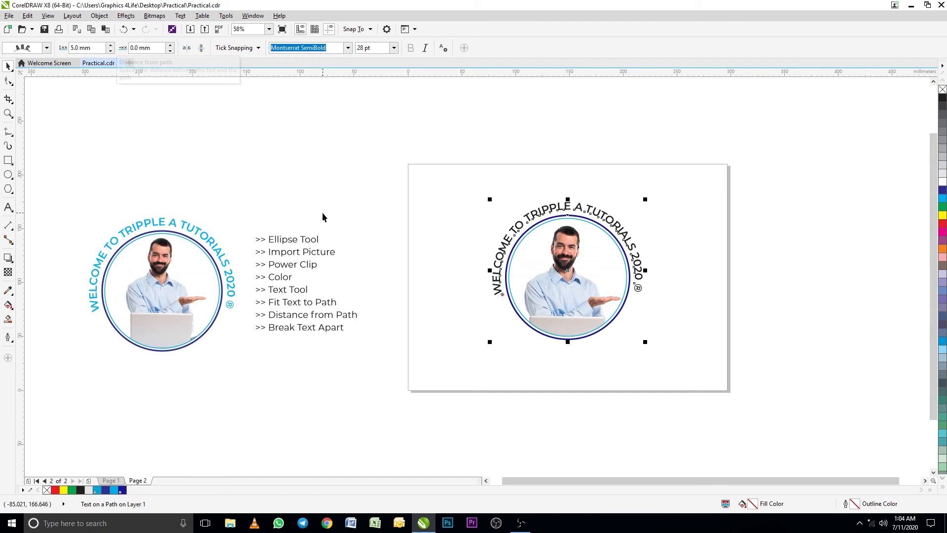
pyautogui.click(471, 270)
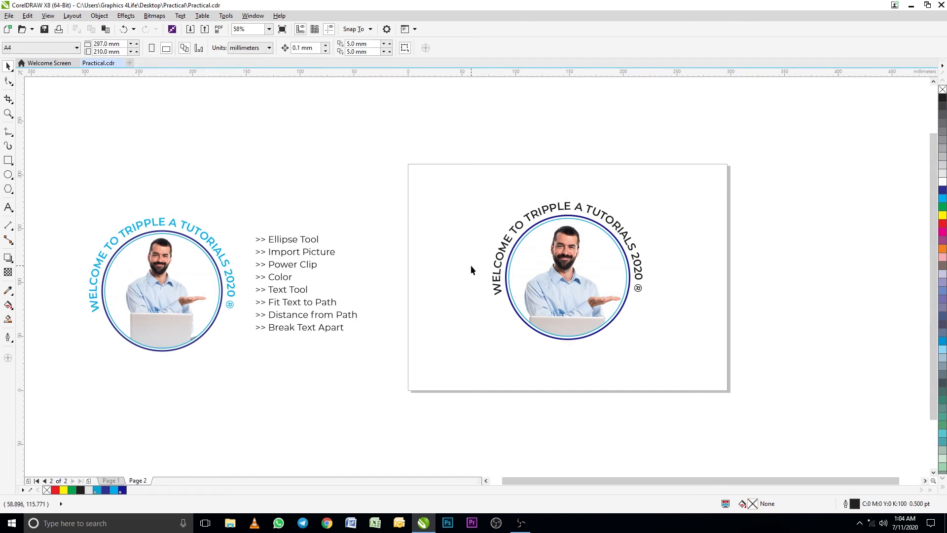
# - Break the curved text apart from the outer circle so both become separate objects
pyautogui.click(537, 217)
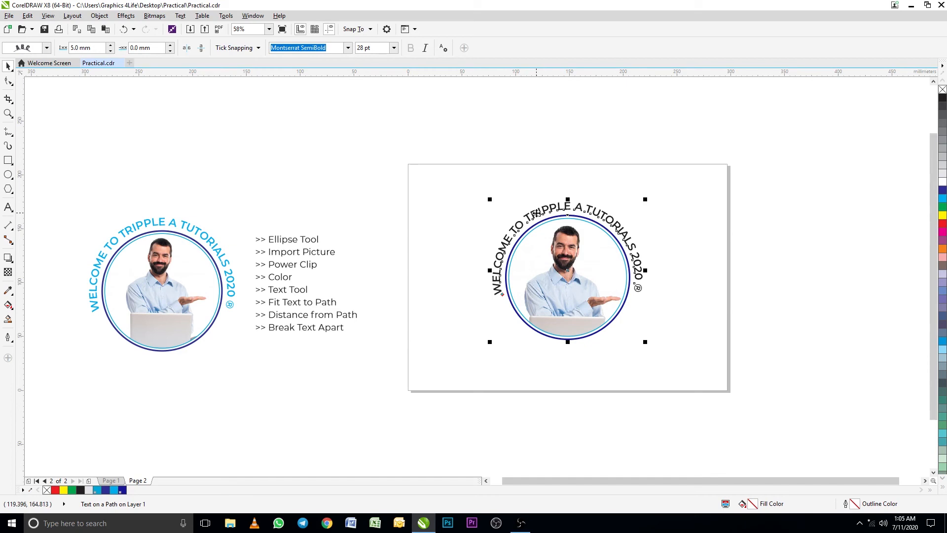
pyautogui.click(100, 15)
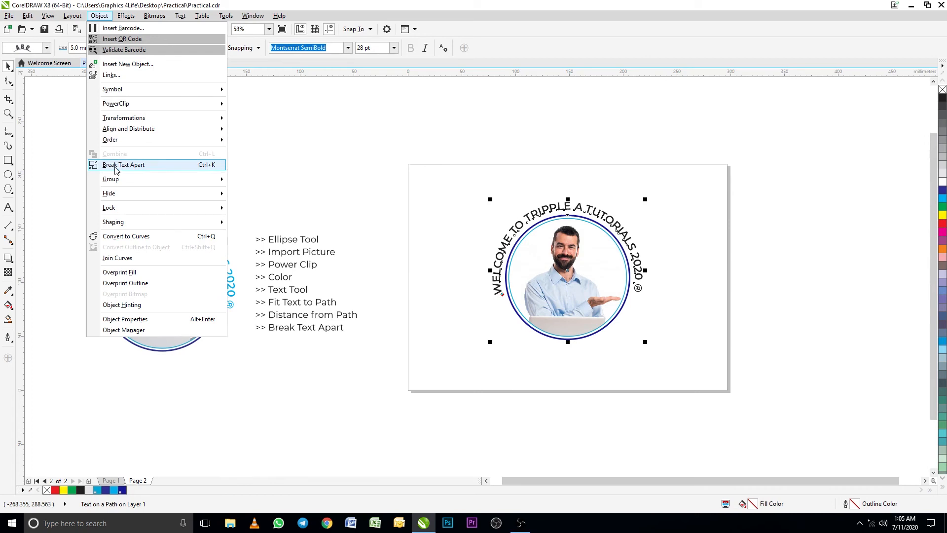
pyautogui.click(149, 167)
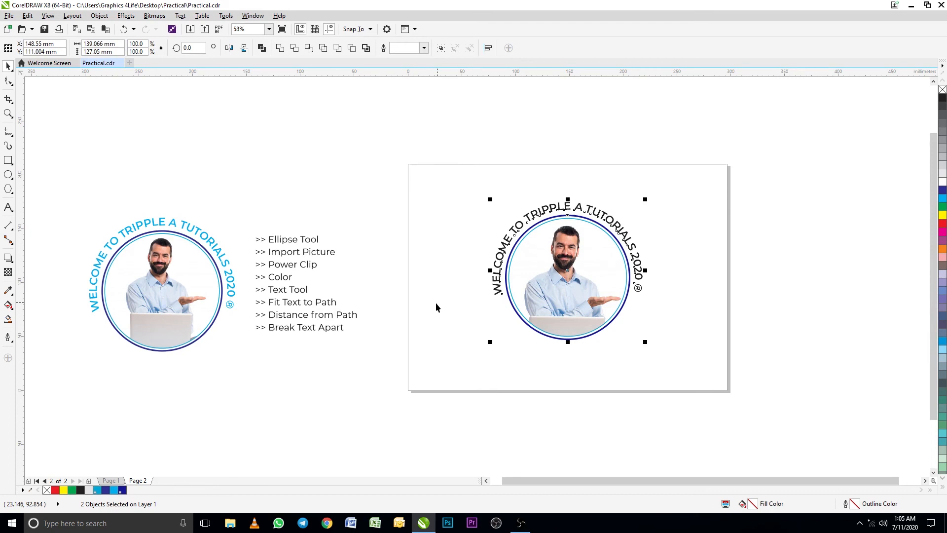
# - Fill the curved text around the circle with cyan
pyautogui.click(495, 289)
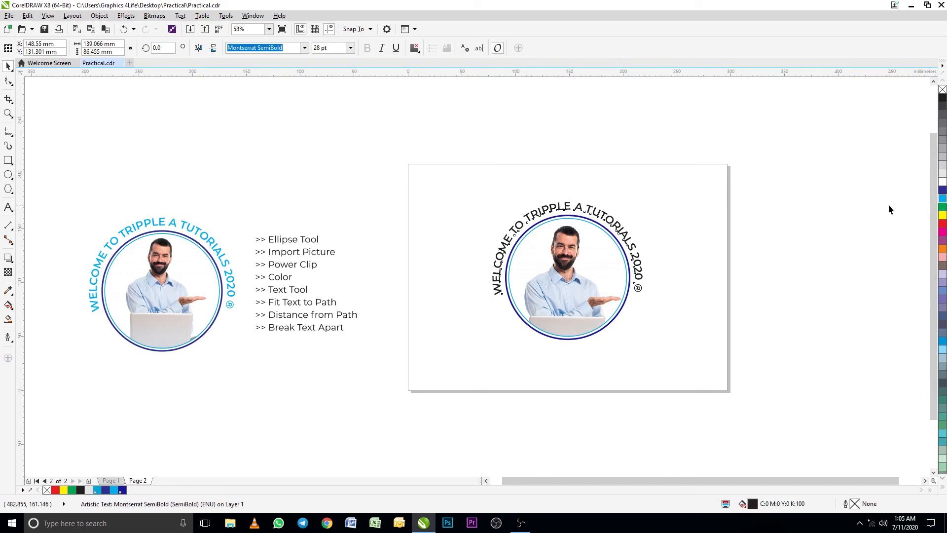
pyautogui.click(942, 198)
pyautogui.click(666, 386)
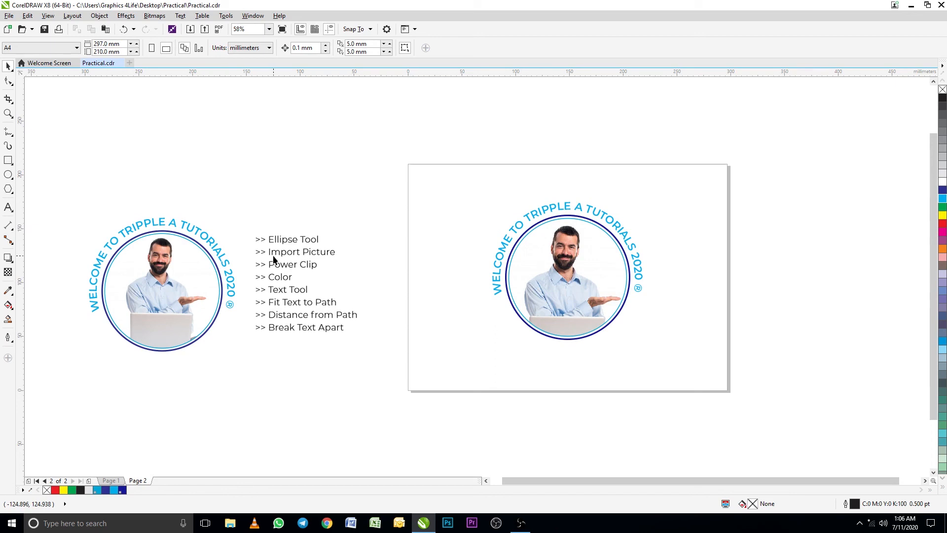
pyautogui.click(9, 162)
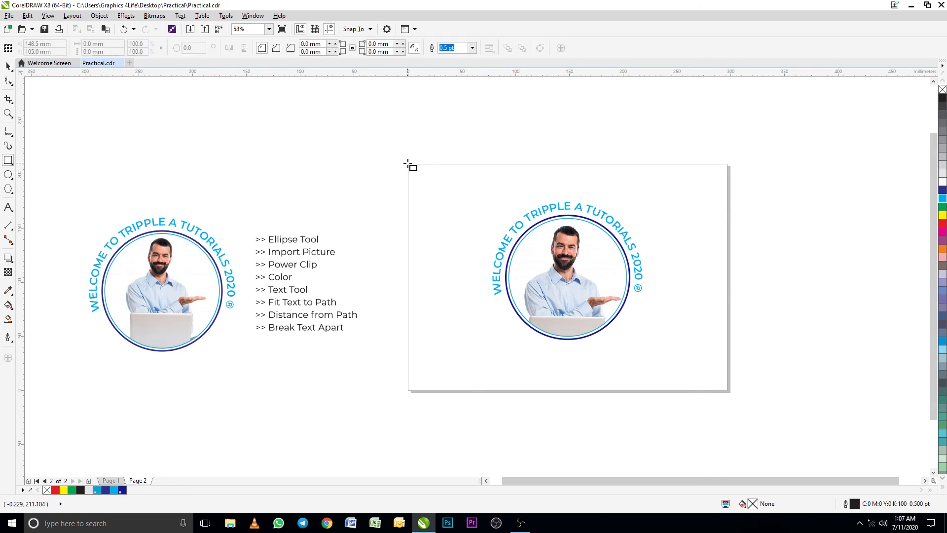
pyautogui.moveTo(407, 163); pyautogui.dragTo(456, 215)
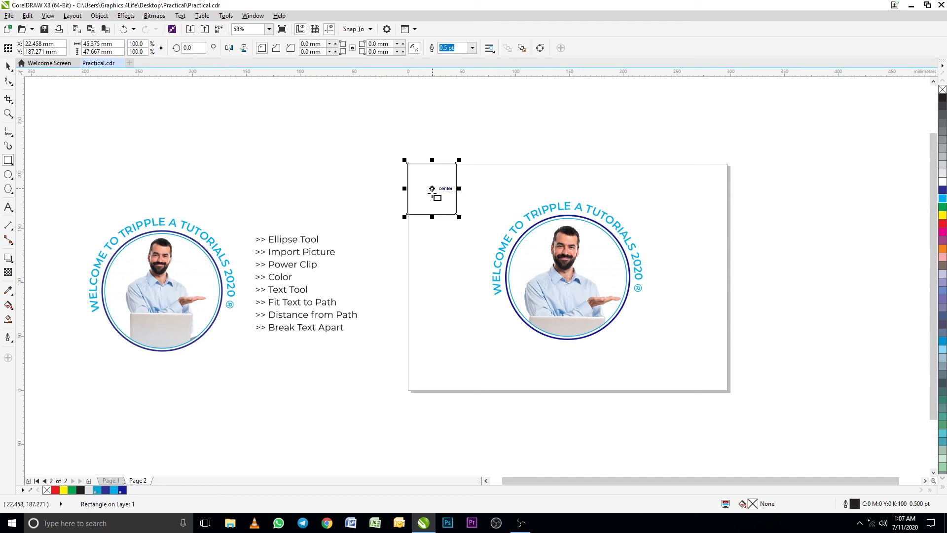
pyautogui.press('Delete')
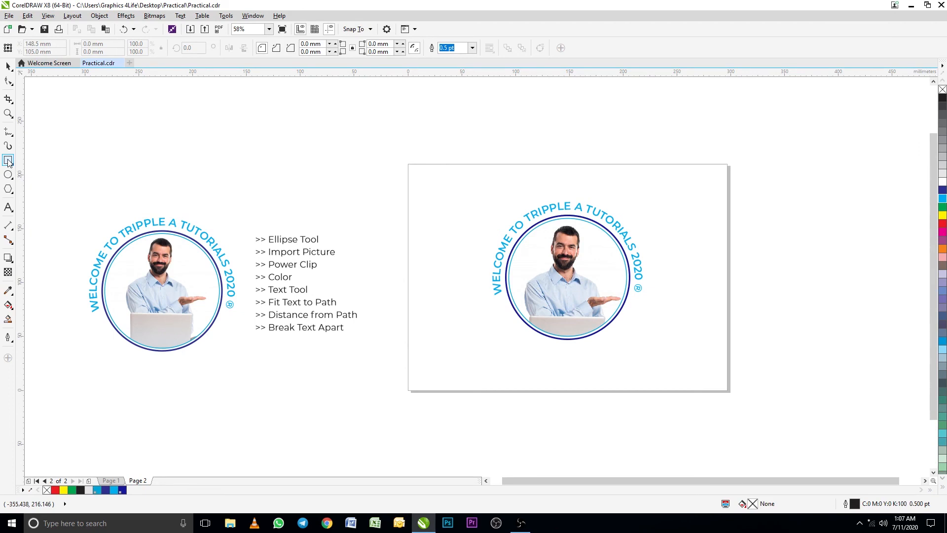
# - Create a page-sized rectangle behind the badge and fill it with 10% Black as a background
pyautogui.doubleClick(9, 161)
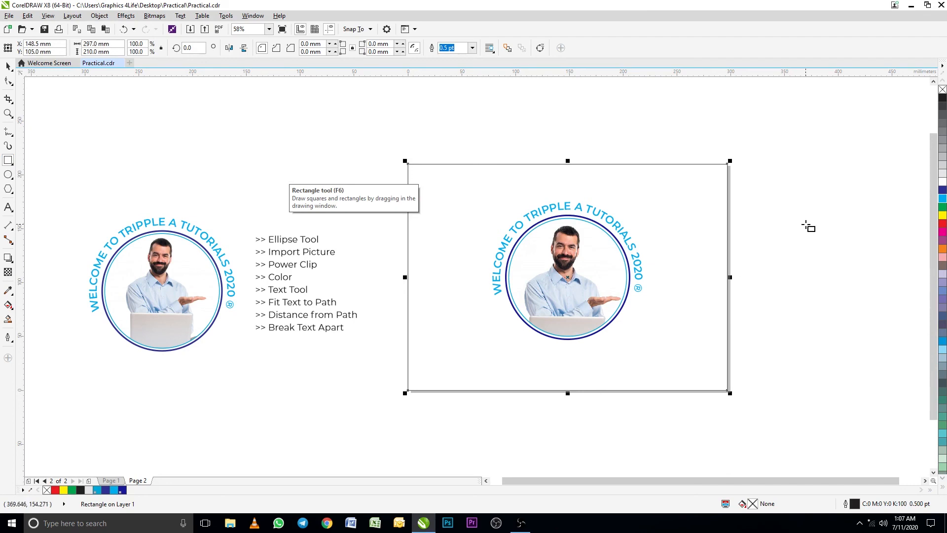
pyautogui.click(942, 174)
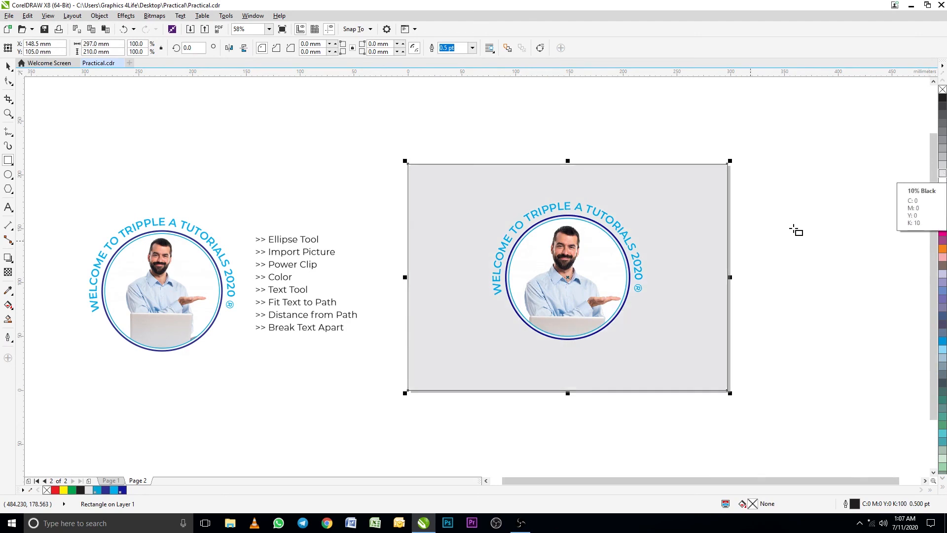
pyautogui.click(380, 184)
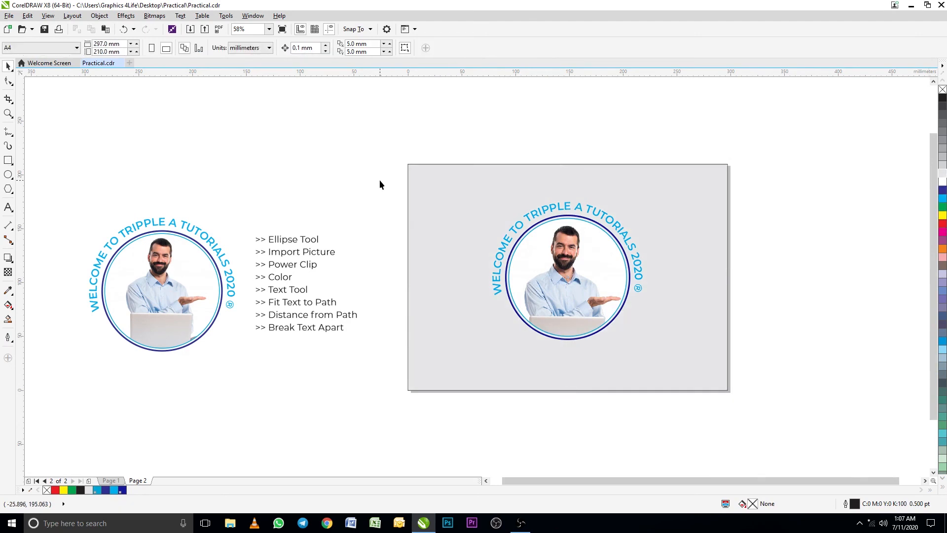